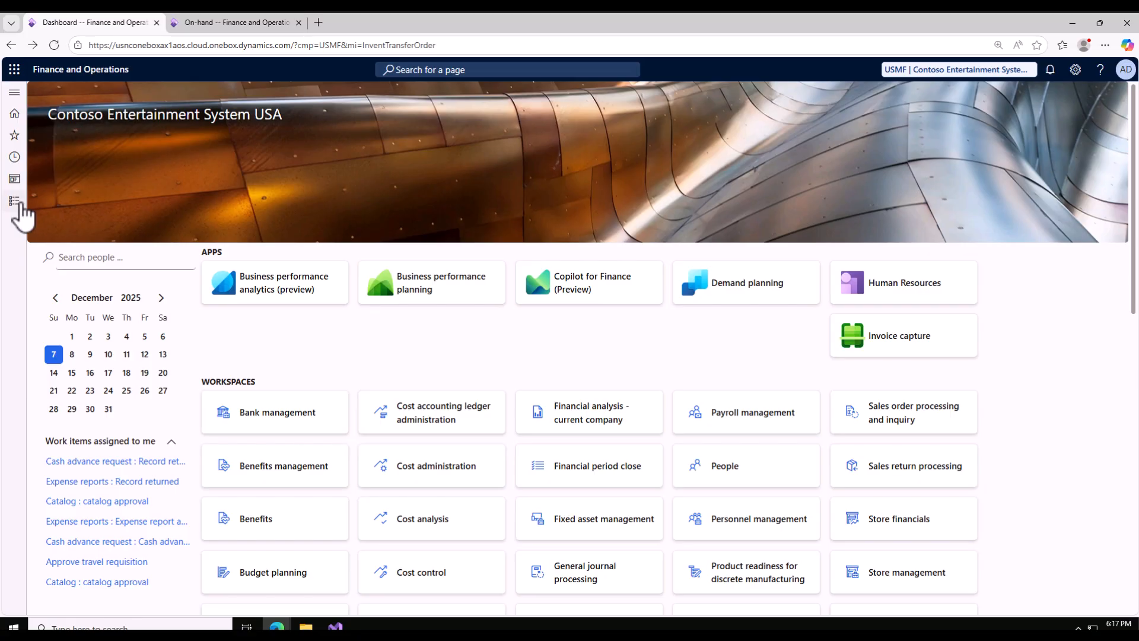
# - Open the list of all sales orders in the Sales and marketing module
pyautogui.click(15, 203)
pyautogui.scroll(-10, 64, 380)
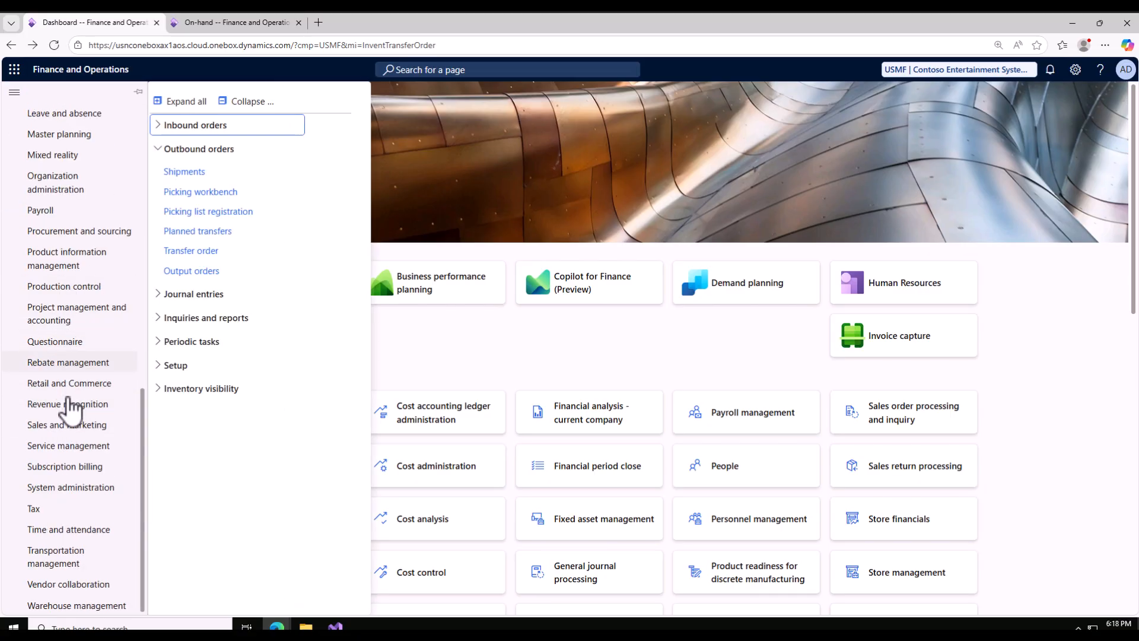
pyautogui.click(71, 427)
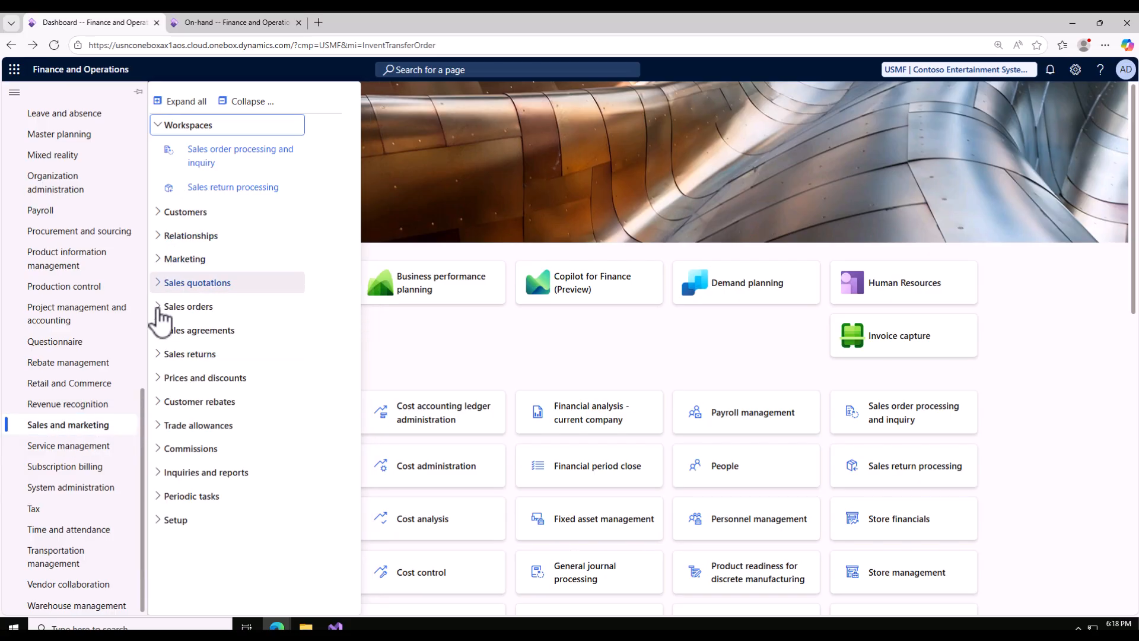
pyautogui.click(161, 307)
pyautogui.click(201, 337)
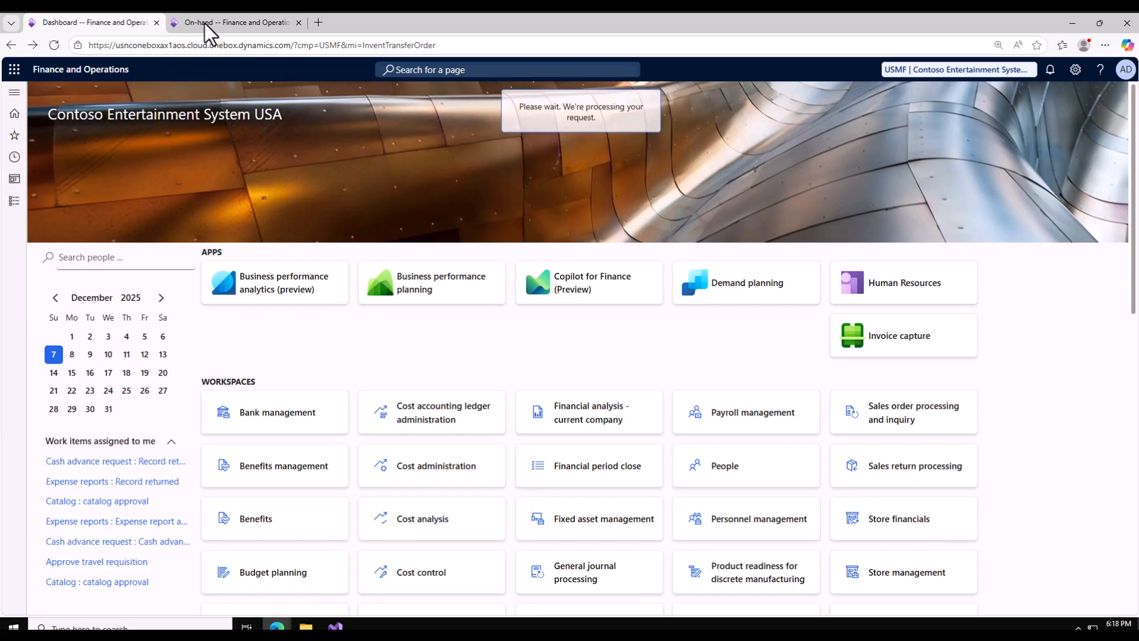
# - Show where the On-hand list is found among Inventory management's inquiries and reports
pyautogui.moveTo(212, 27)
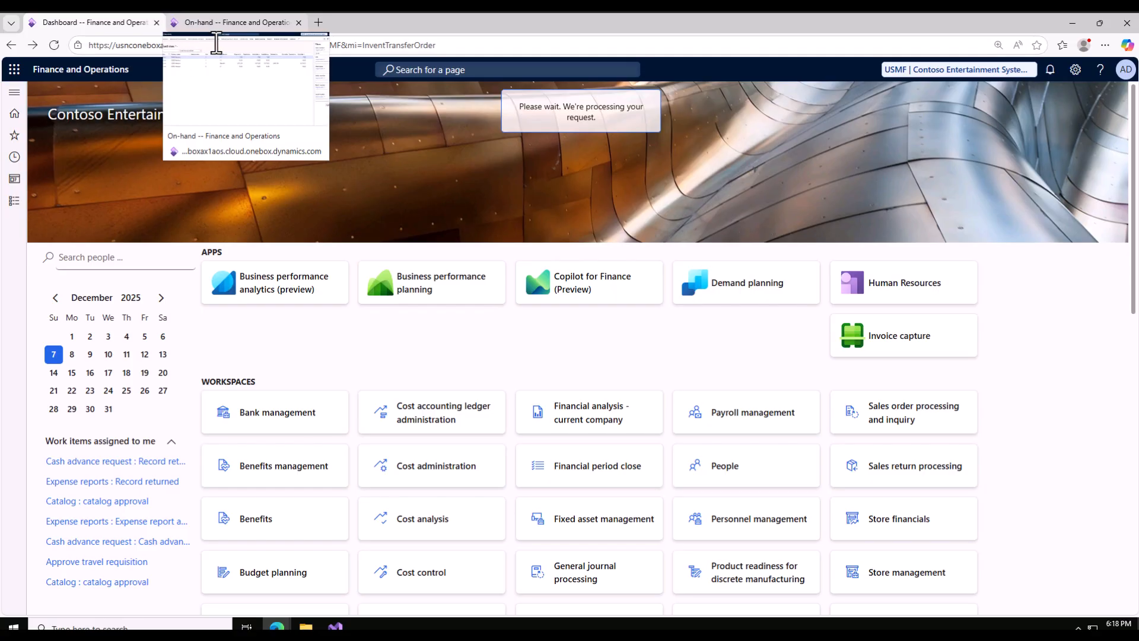
pyautogui.click(220, 23)
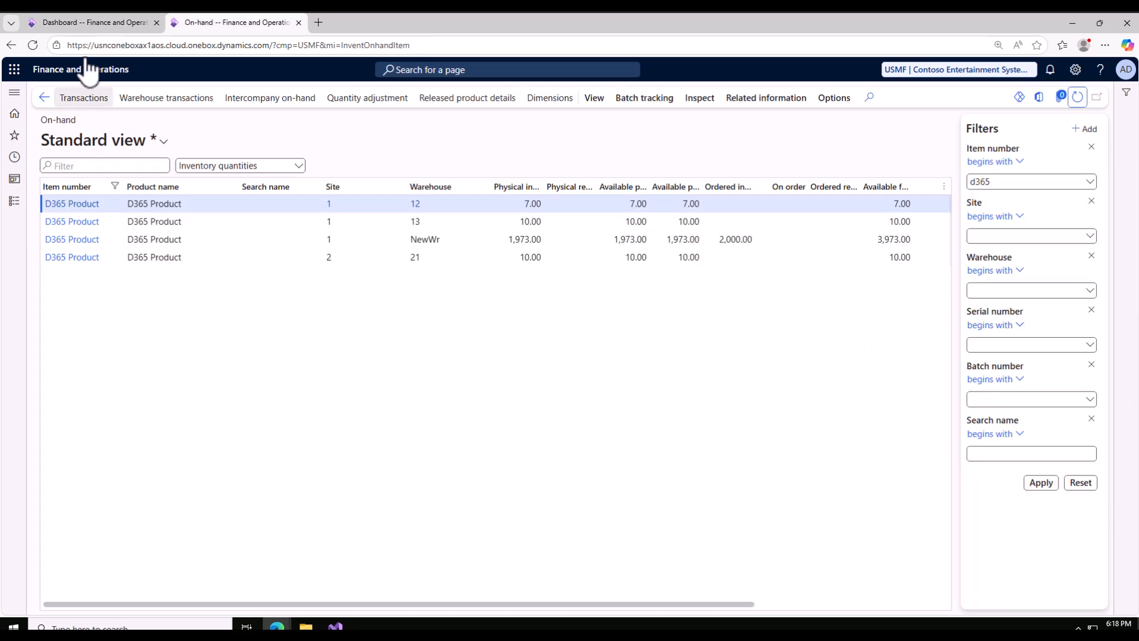
pyautogui.click(12, 201)
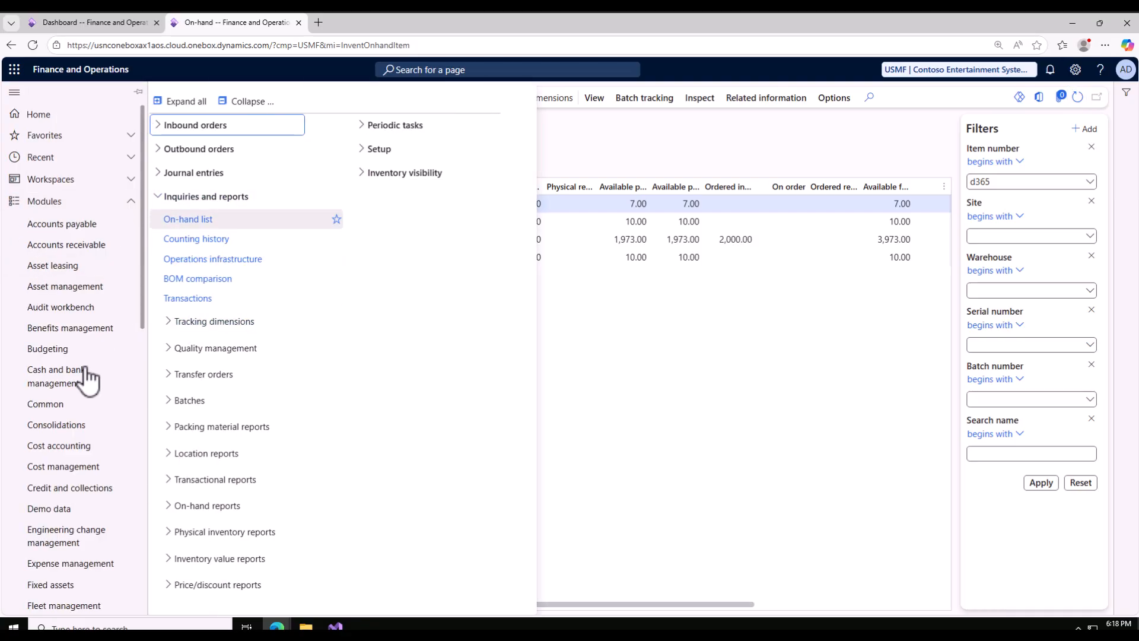
pyautogui.scroll(-5, 84, 501)
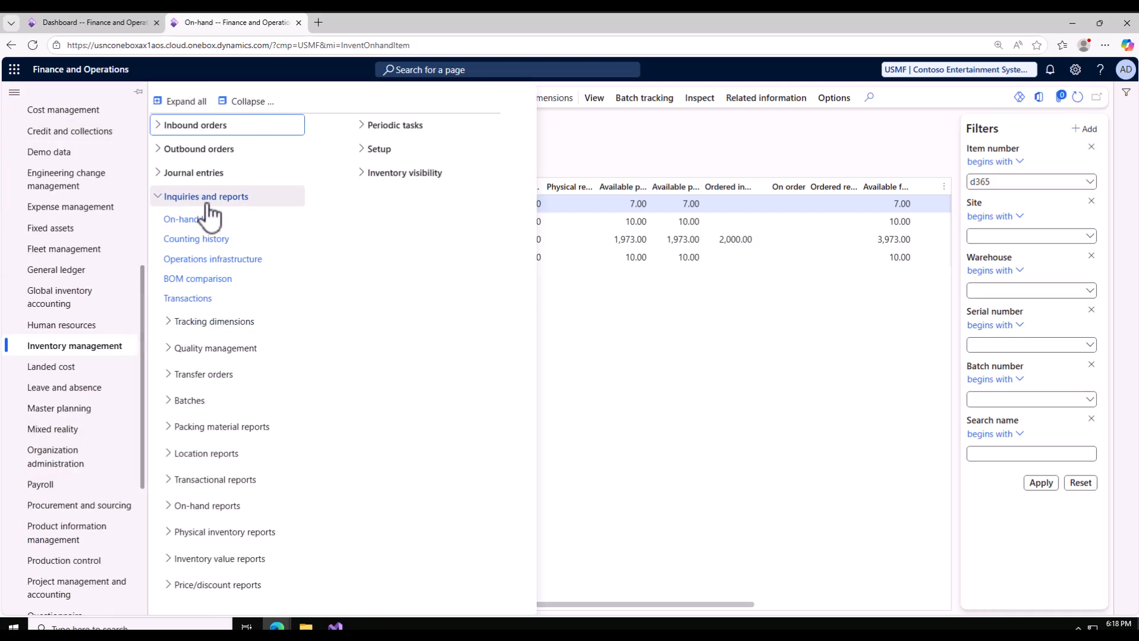
pyautogui.click(720, 475)
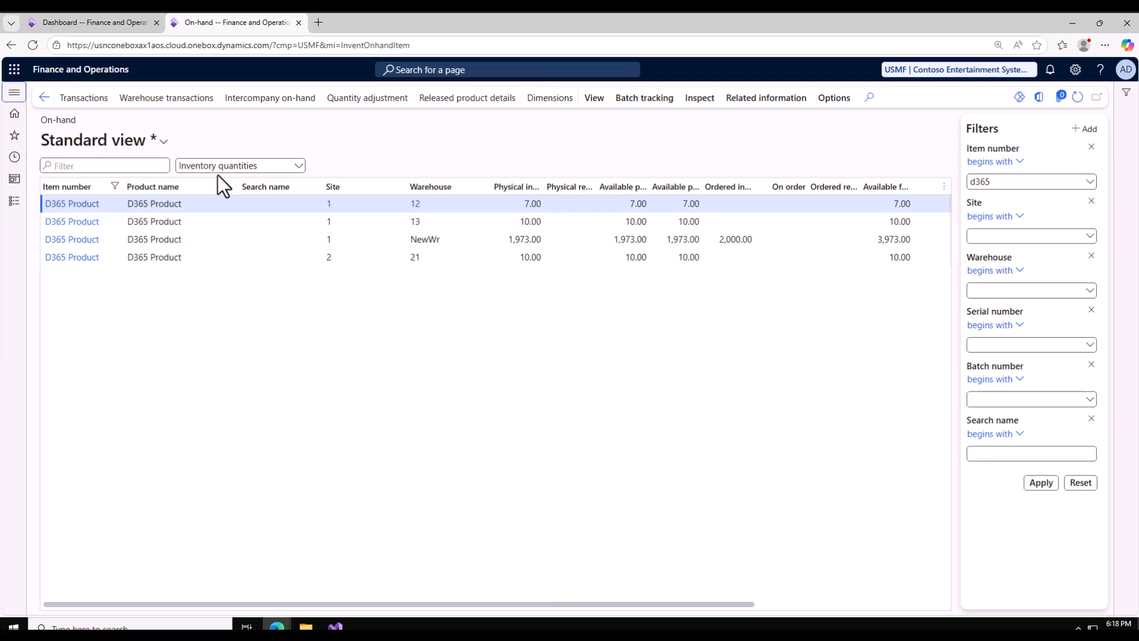
# - Check D365 Product's on-hand quantities per site and warehouse in the On-hand list
pyautogui.click(96, 29)
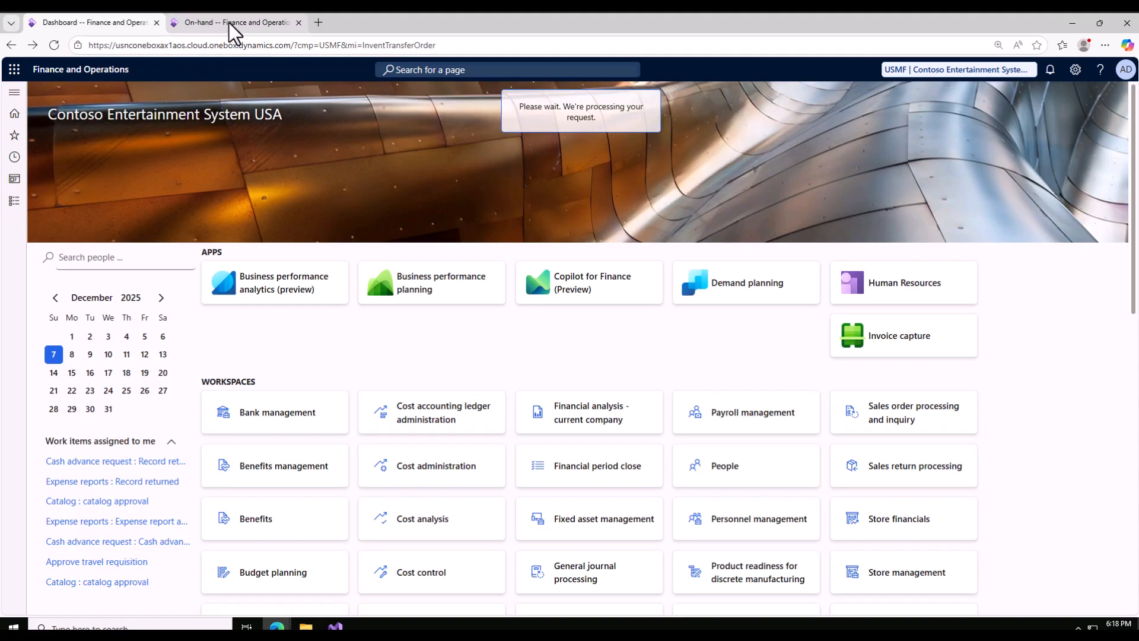
pyautogui.click(229, 23)
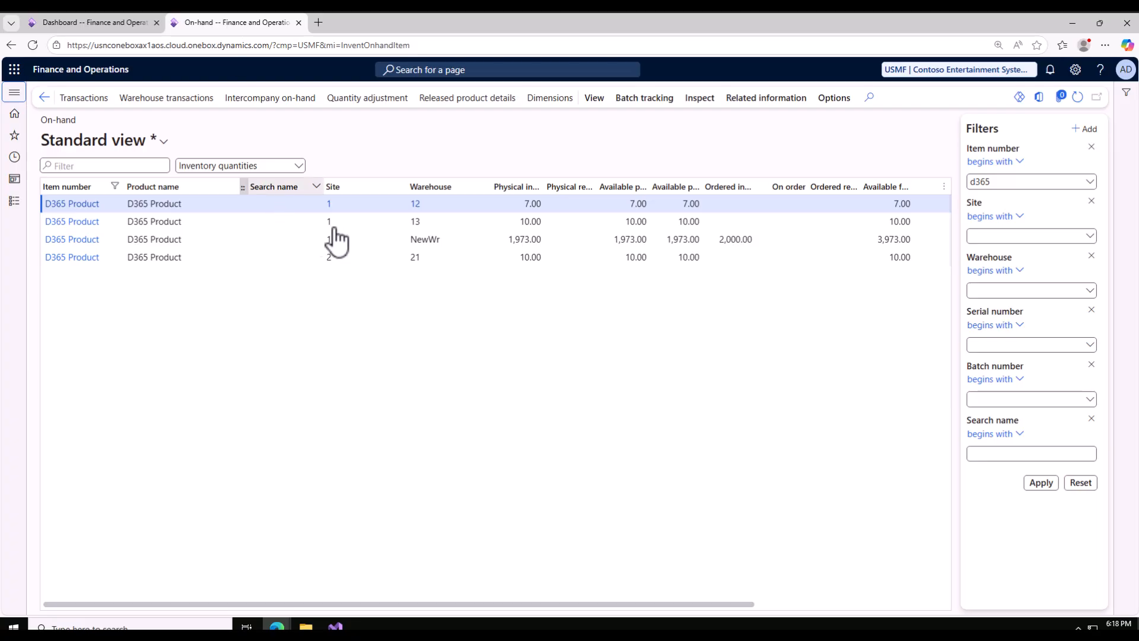
pyautogui.moveTo(337, 246)
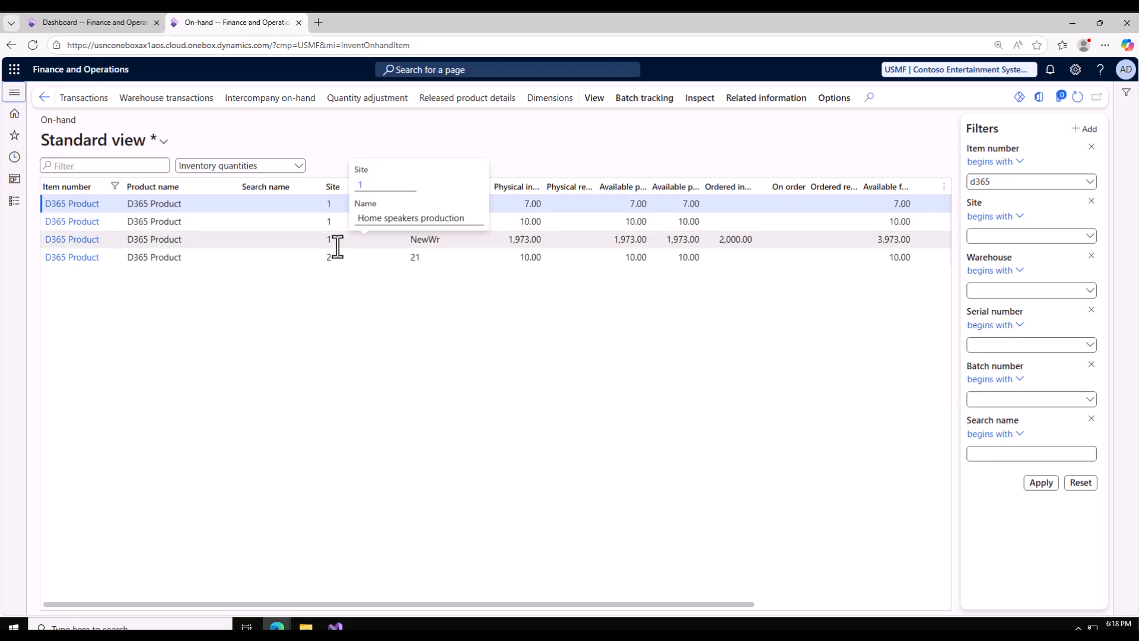
pyautogui.click(95, 23)
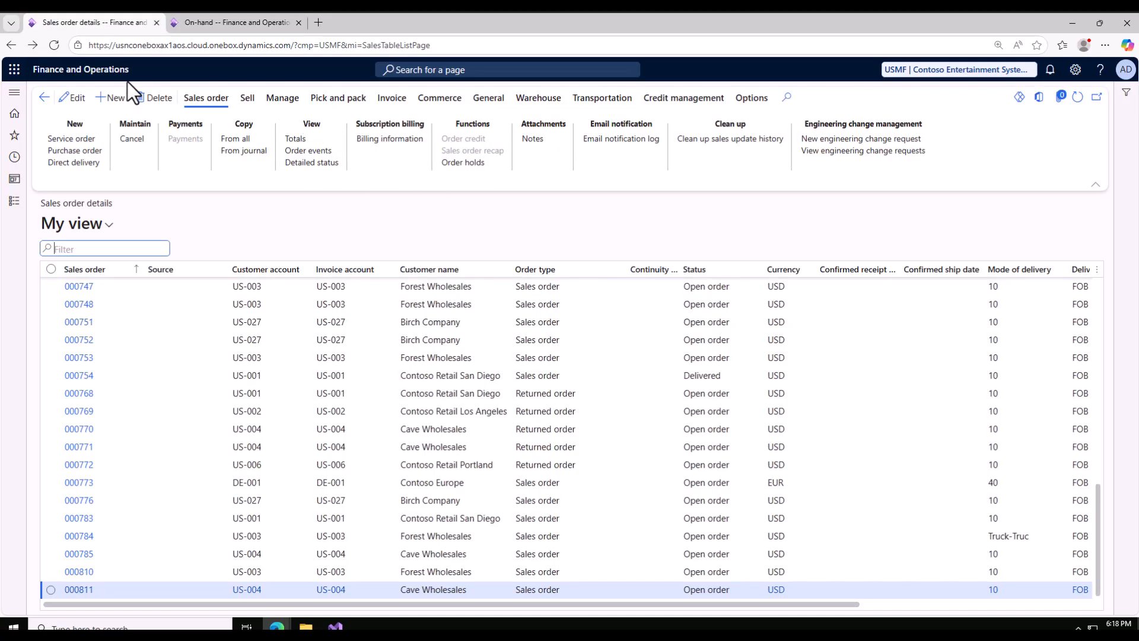
pyautogui.click(204, 23)
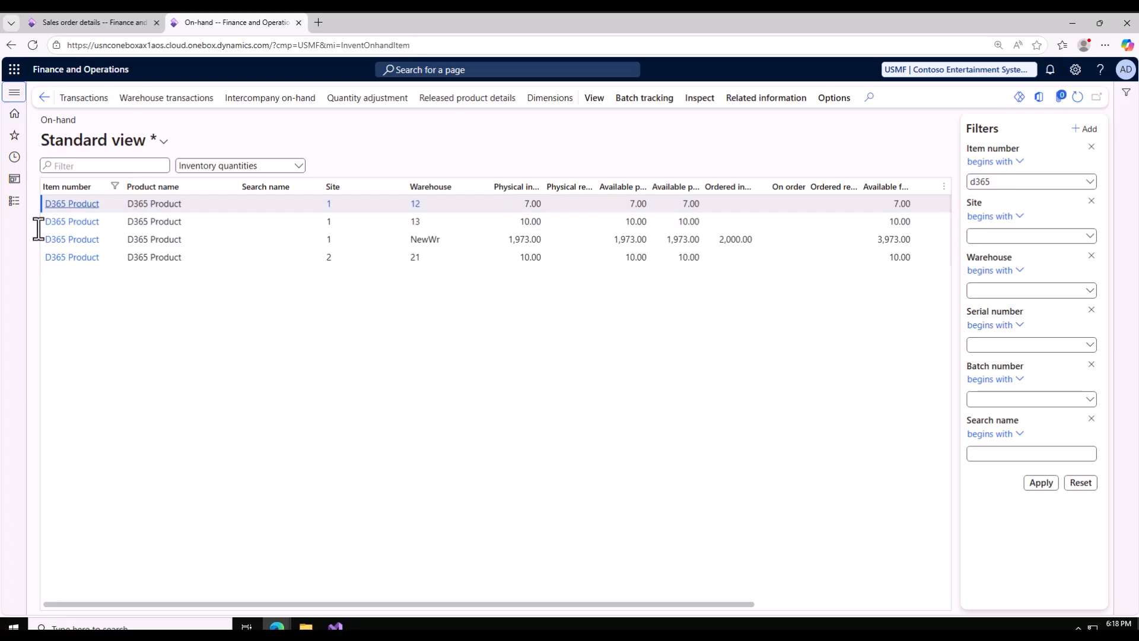
# - Start a new sales order and go from its Customer account field to the customer records to begin a new customer
pyautogui.click(87, 21)
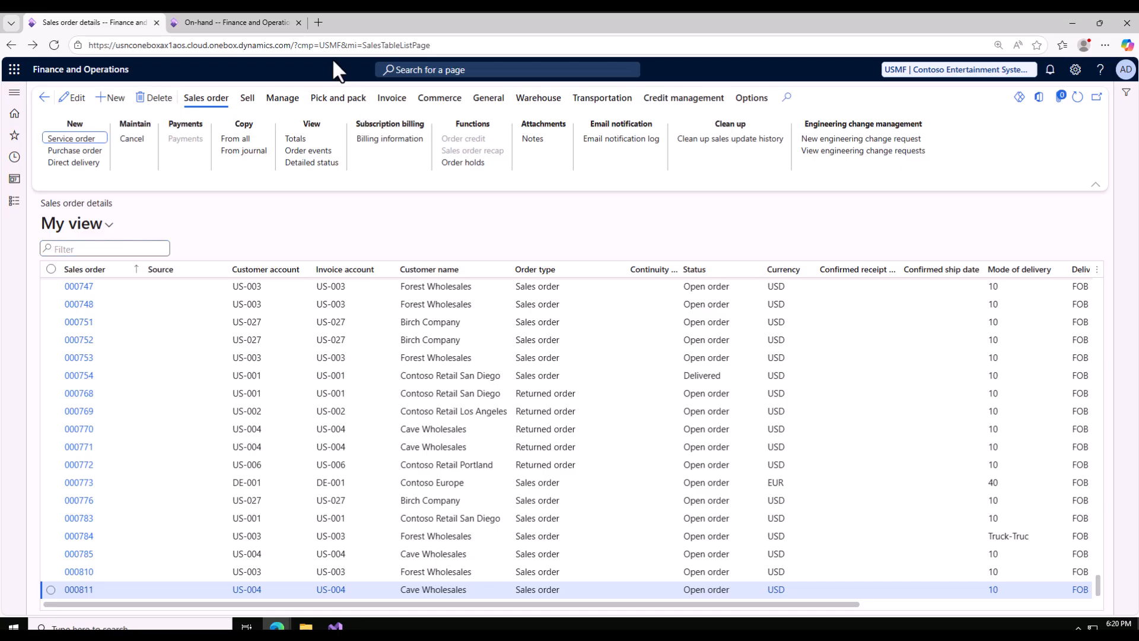
pyautogui.click(121, 102)
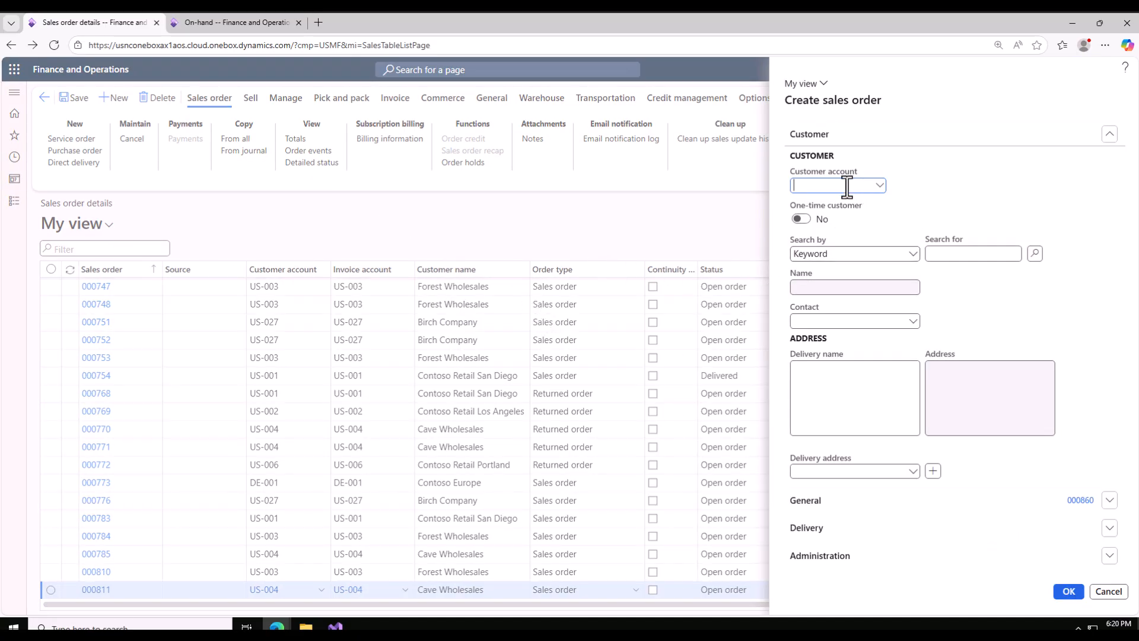
pyautogui.click(881, 188)
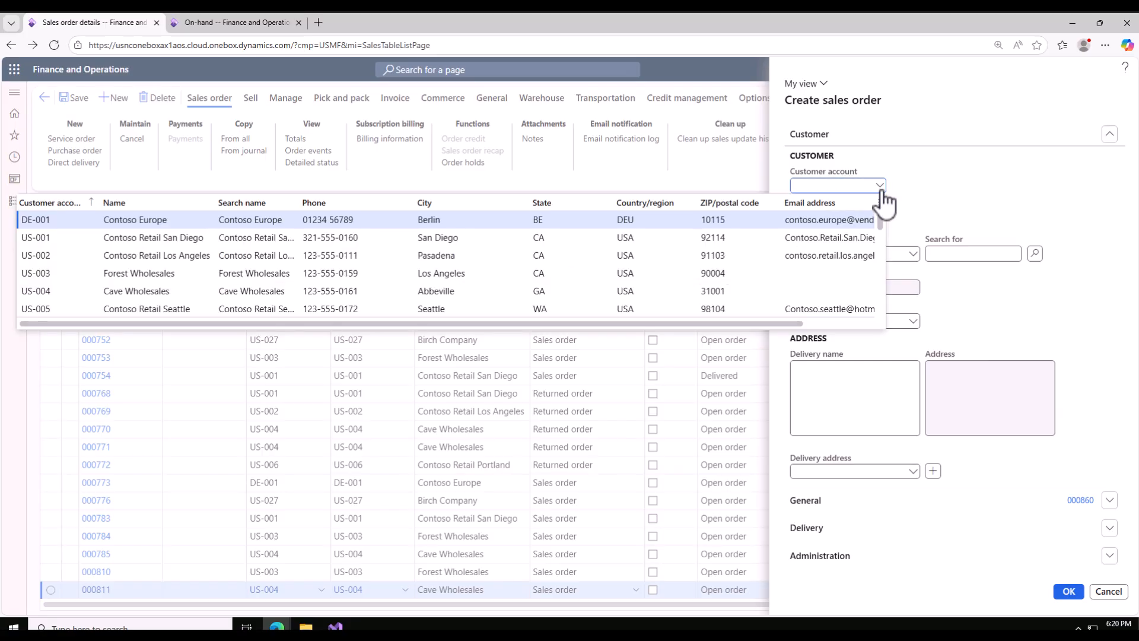
pyautogui.rightClick(881, 187)
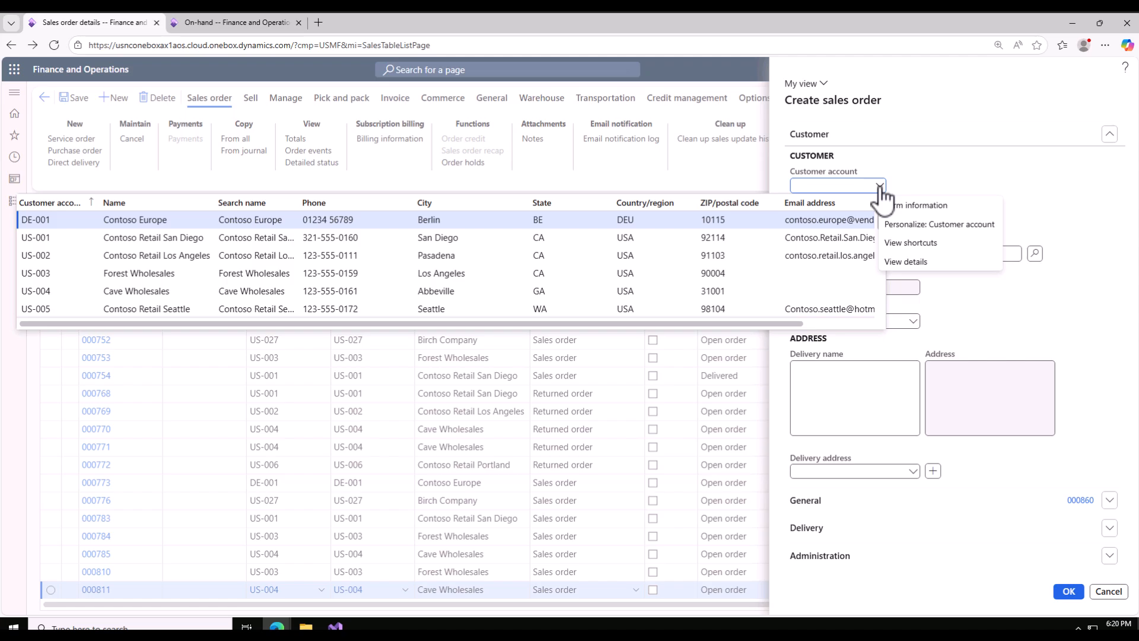
pyautogui.click(902, 263)
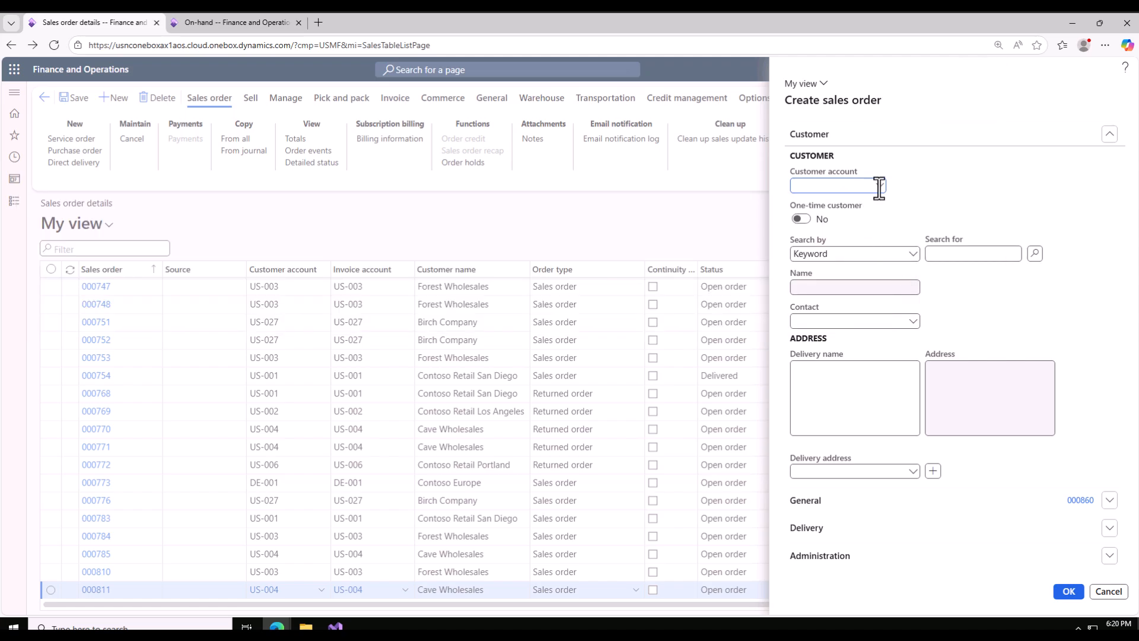
pyautogui.rightClick(879, 189)
pyautogui.click(899, 246)
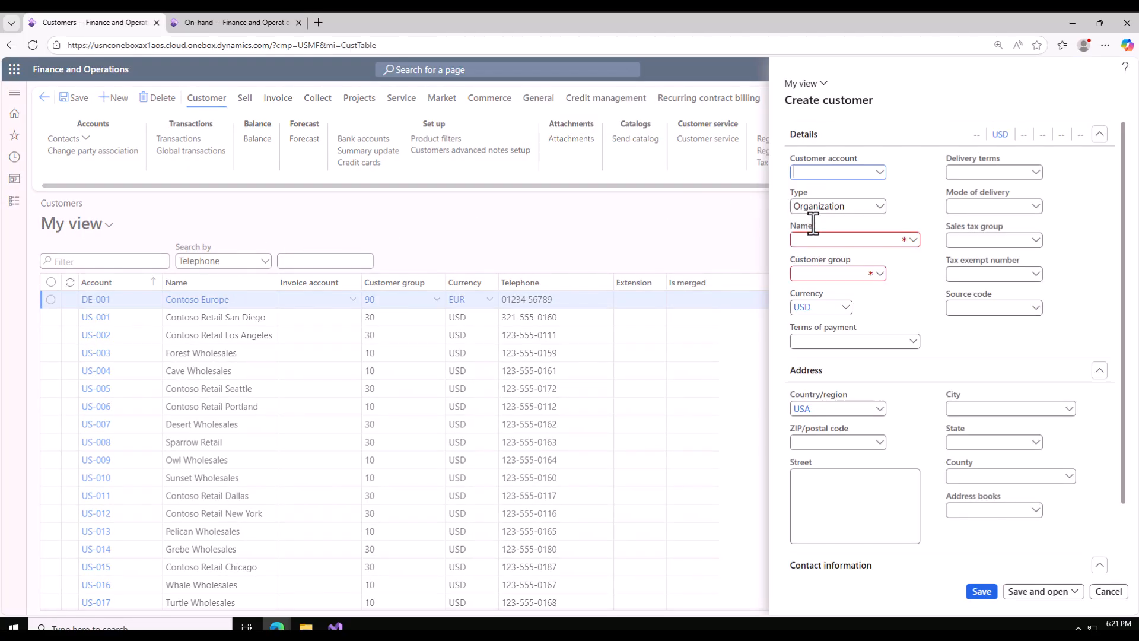
# - Enter D365 New as the new customer's account and assign customer group 10, Wholesales customers
pyautogui.click(825, 240)
pyautogui.click(827, 173)
pyautogui.write('D365 New')
pyautogui.click(867, 274)
pyautogui.click(881, 275)
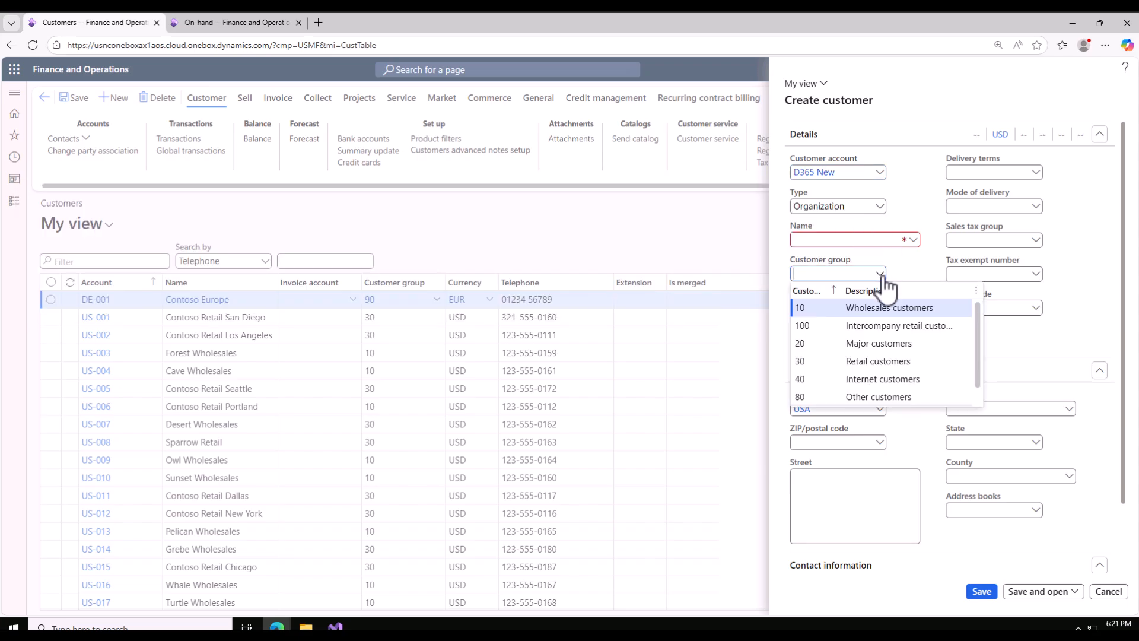
pyautogui.click(820, 308)
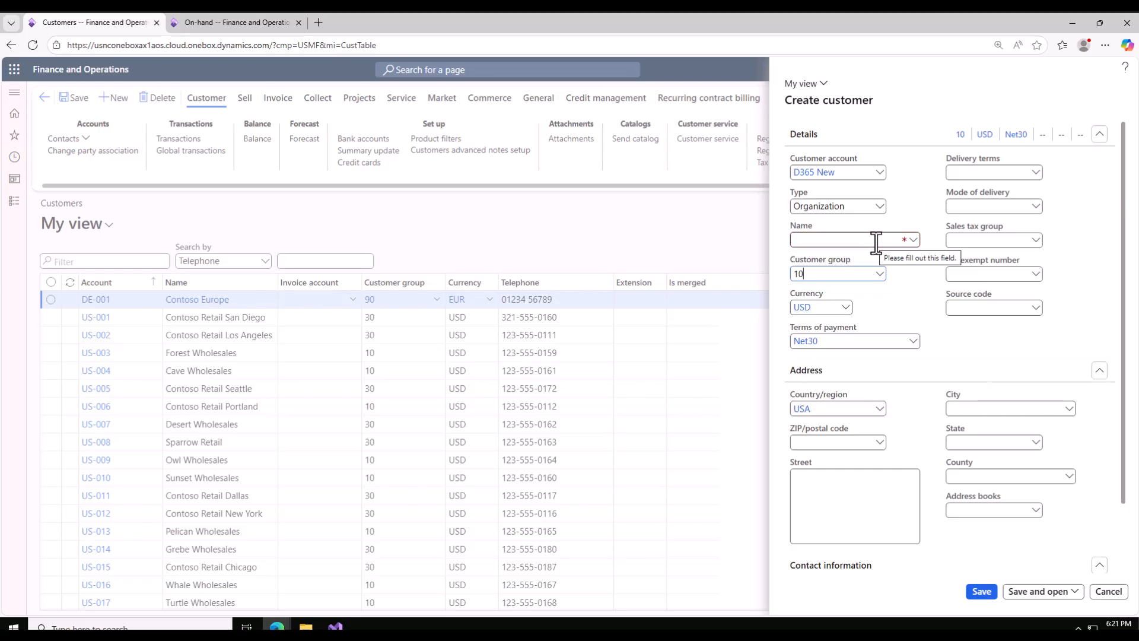
# - Name the customer D365 Cust and change the customer account to D365 Cust
pyautogui.click(868, 243)
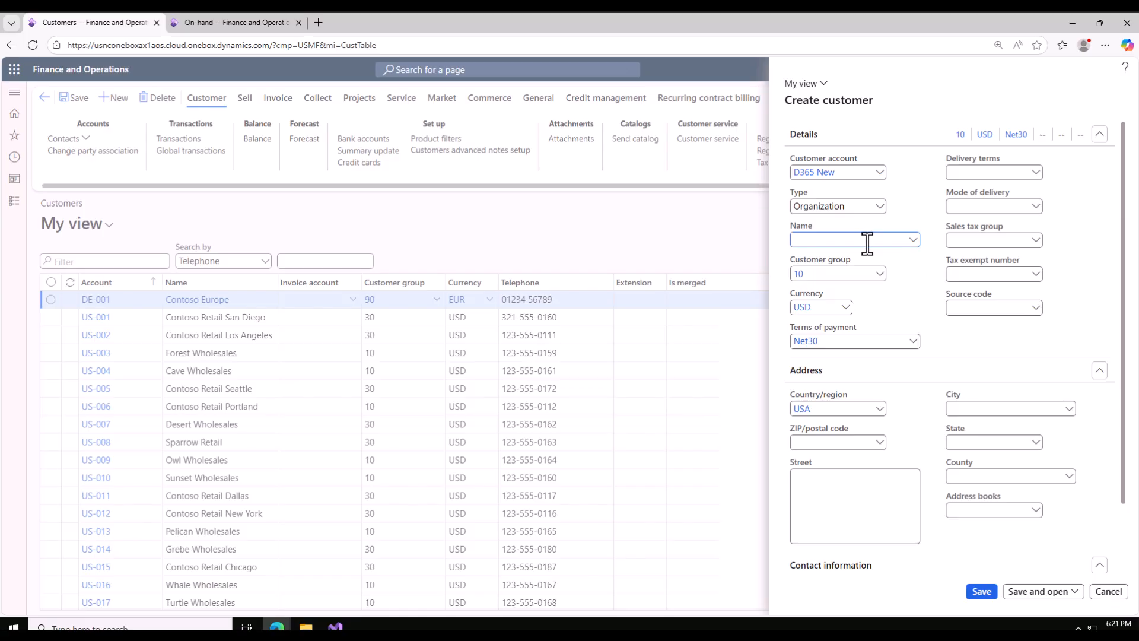
pyautogui.write('D365 Cust')
pyautogui.click(838, 173)
pyautogui.moveTo(836, 172); pyautogui.dragTo(818, 173)
pyautogui.write('Cust')
pyautogui.click(922, 293)
pyautogui.click(870, 340)
# - Pick the first listed ZIP/postal code for the new customer's address
pyautogui.scroll(-1, 871, 341)
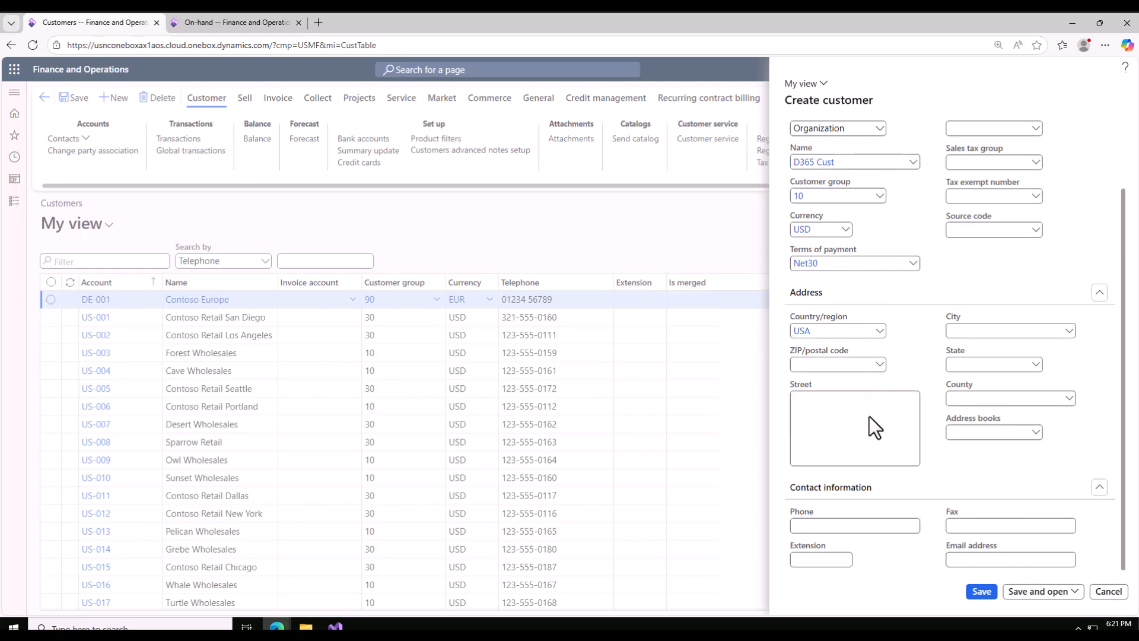
pyautogui.click(863, 364)
pyautogui.click(879, 364)
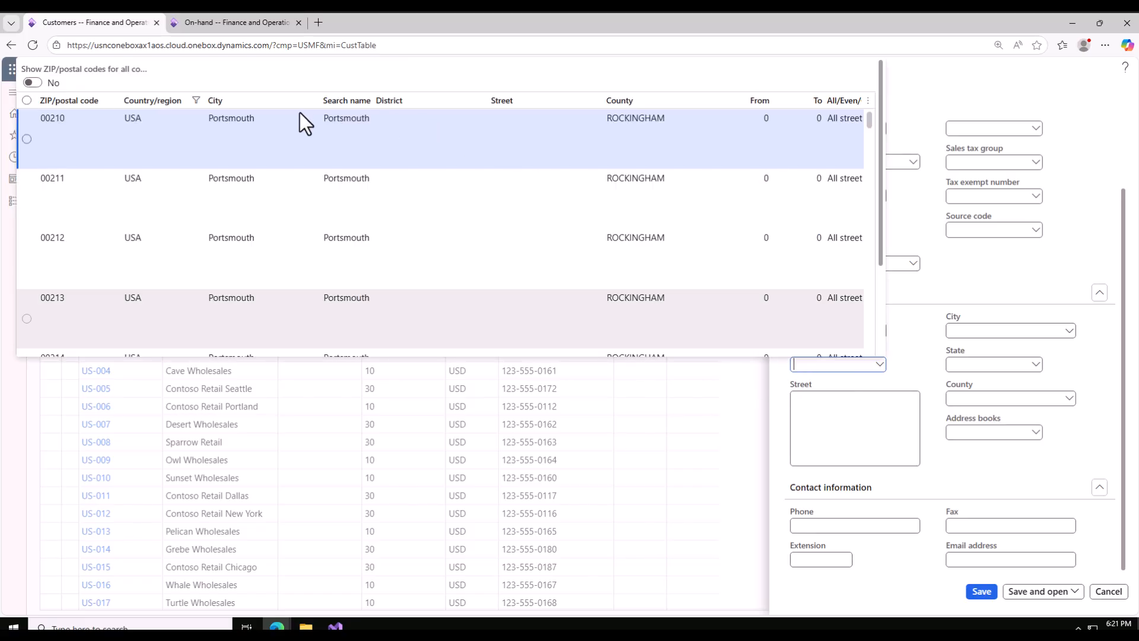
pyautogui.click(27, 137)
pyautogui.click(27, 138)
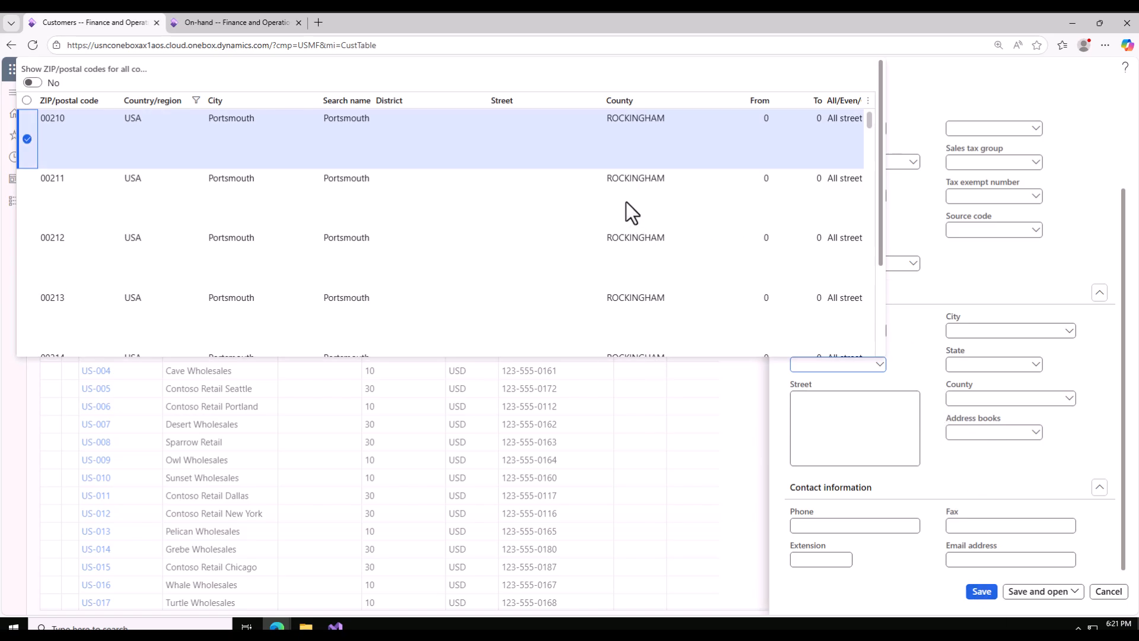
pyautogui.click(514, 133)
# - Enter the customer's street address and save the new customer
pyautogui.click(848, 437)
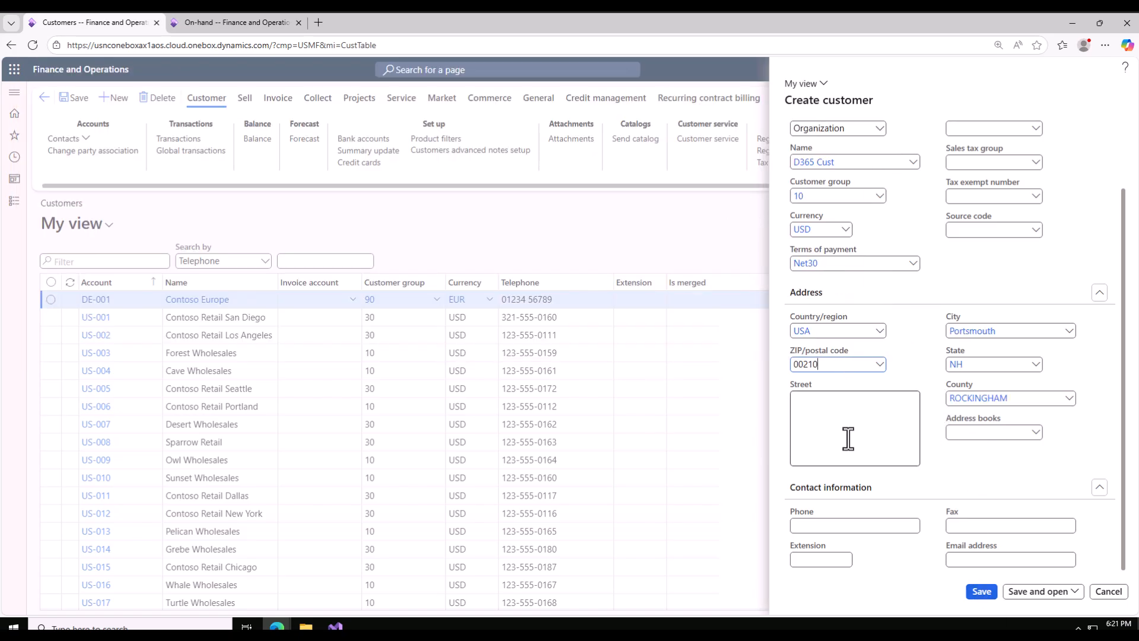
pyautogui.write('test street')
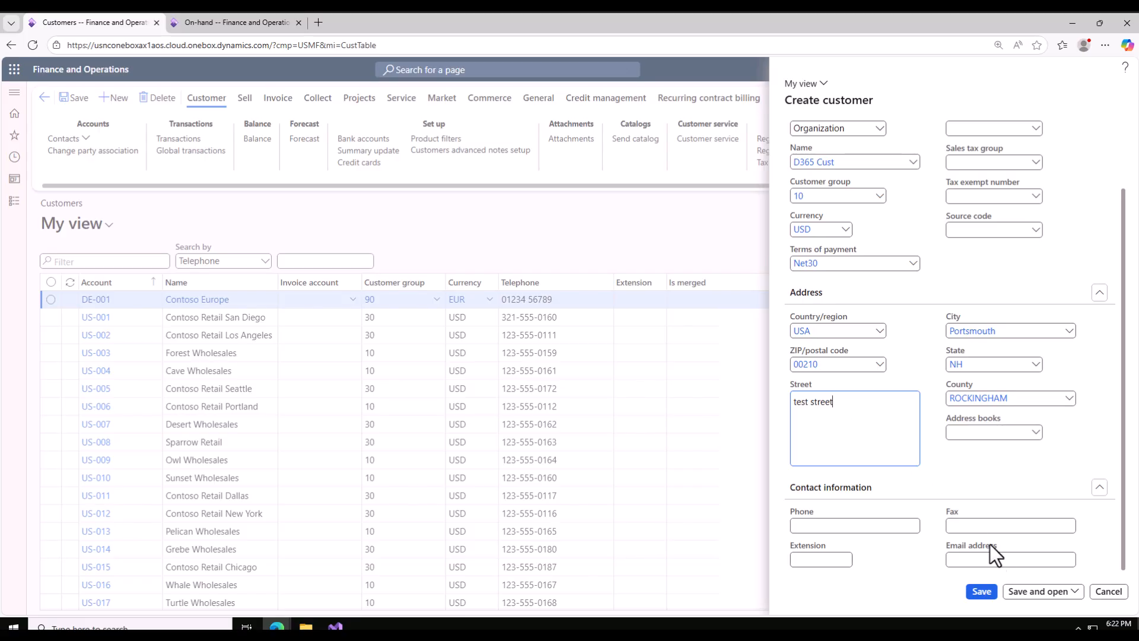
pyautogui.click(981, 593)
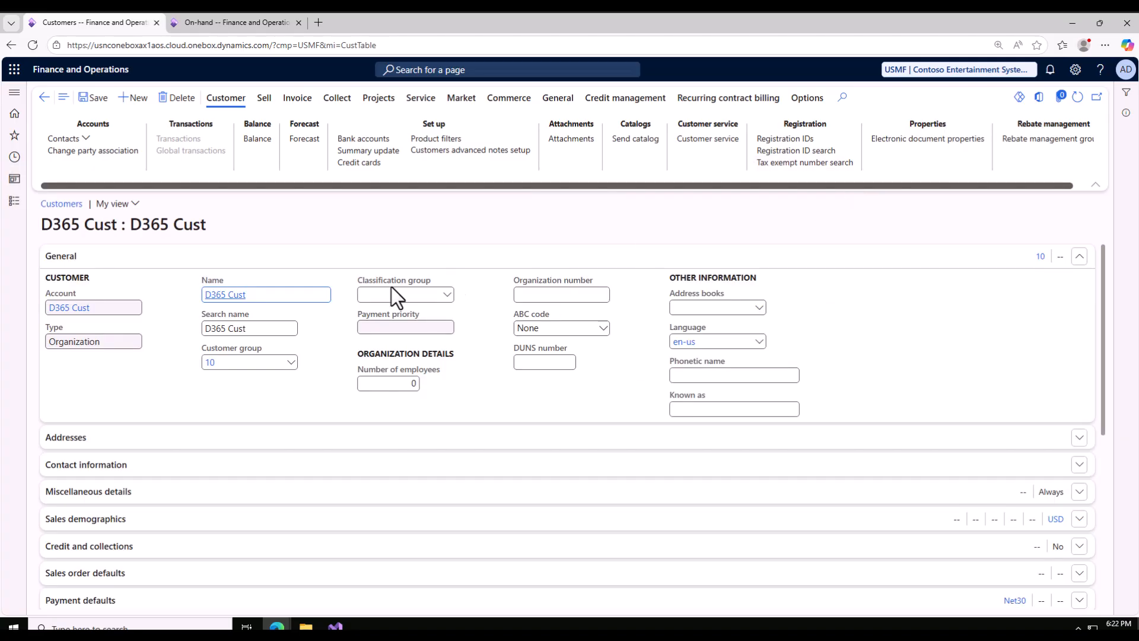
# - Return to the new sales order, use D365 Cust as its customer account, and create the order
pyautogui.click(44, 97)
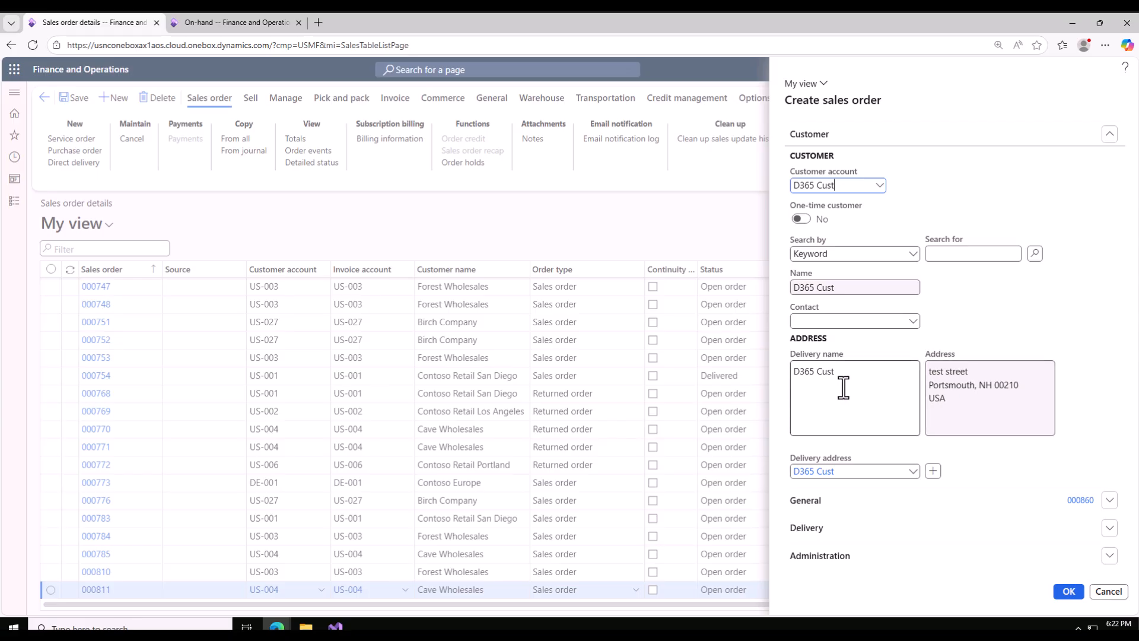
pyautogui.moveTo(794, 371); pyautogui.dragTo(953, 395)
pyautogui.click(952, 397)
pyautogui.click(1066, 586)
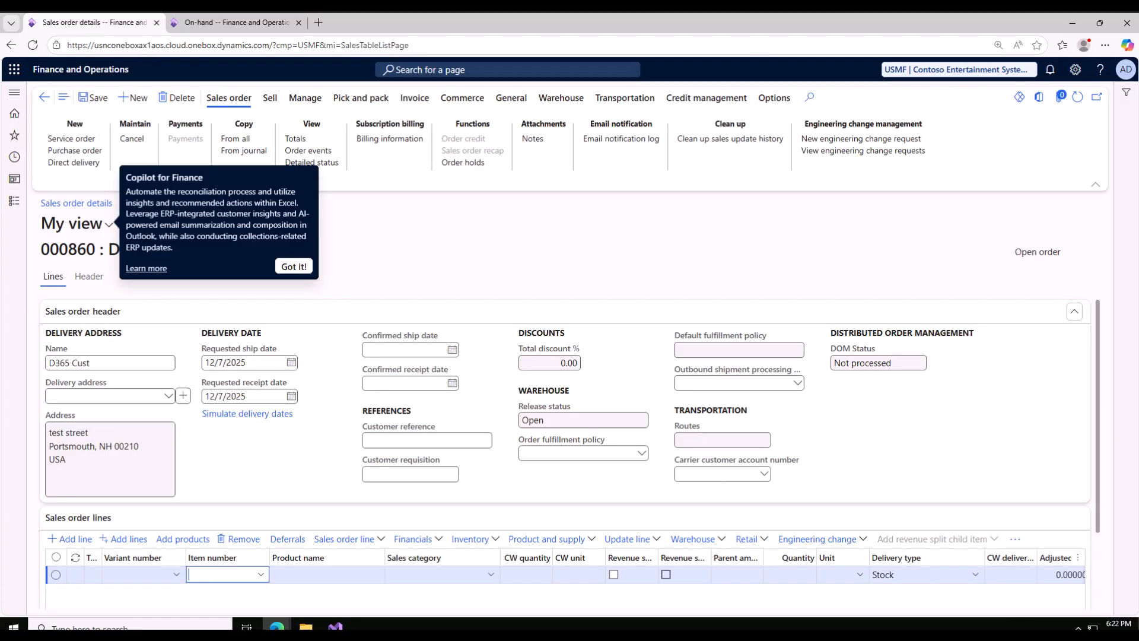
# - Dismiss the Copilot for Finance tip and set the first sales order line's item to D365 Product
pyautogui.click(287, 268)
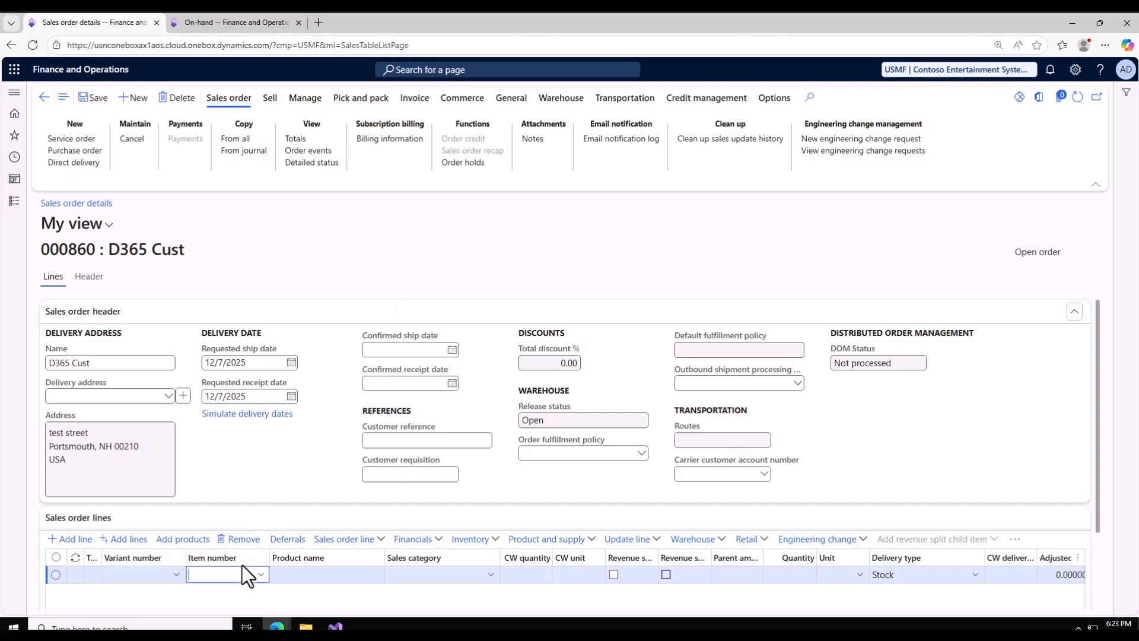
pyautogui.scroll(-2, 240, 568)
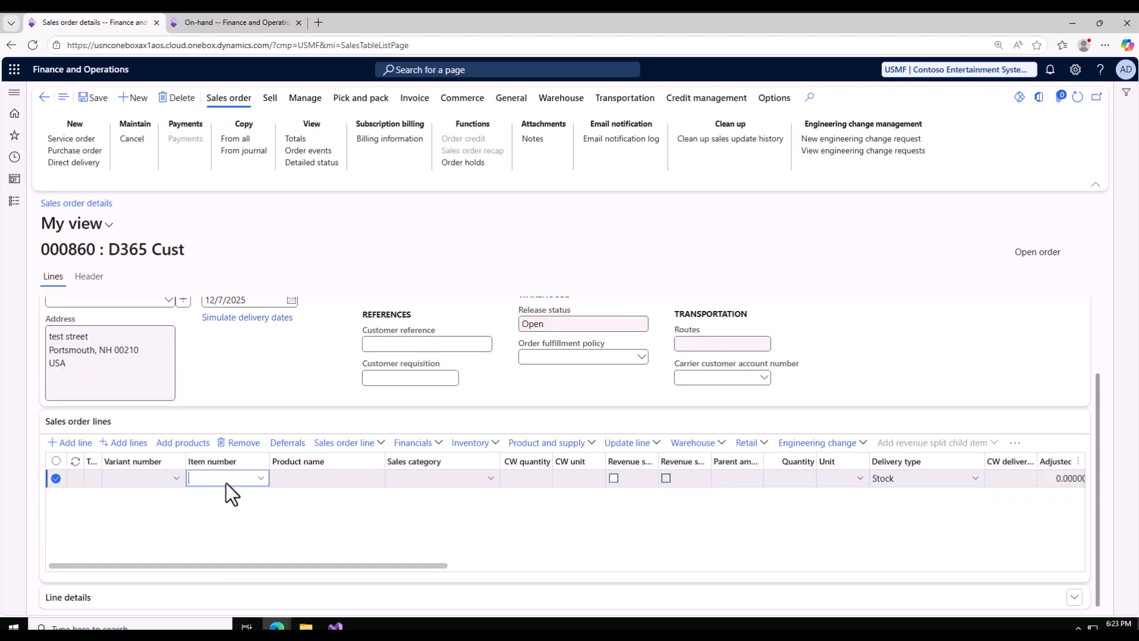
pyautogui.write('d365')
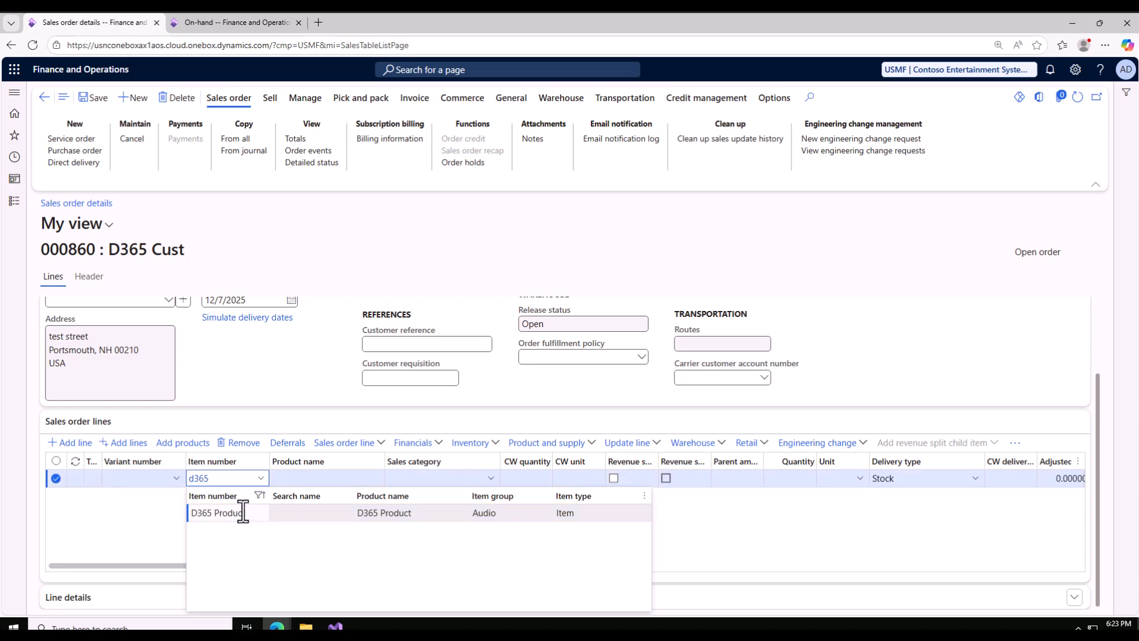
pyautogui.click(244, 508)
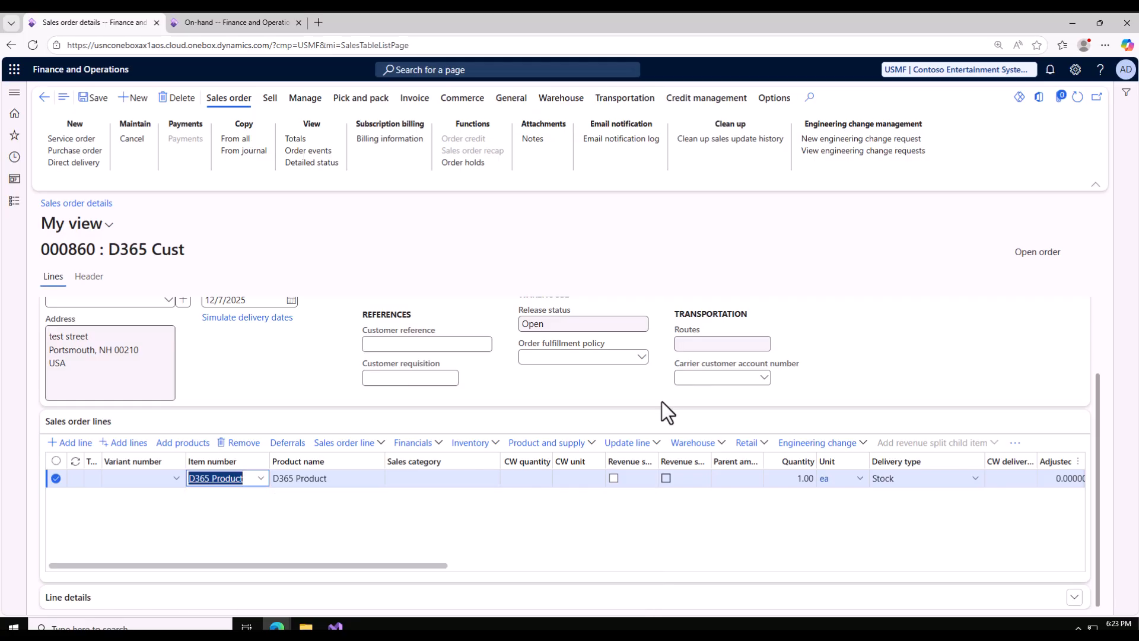
# - Set the quantity of the D365 Product line to 20 and save the sales order
pyautogui.click(793, 478)
pyautogui.doubleClick(794, 478)
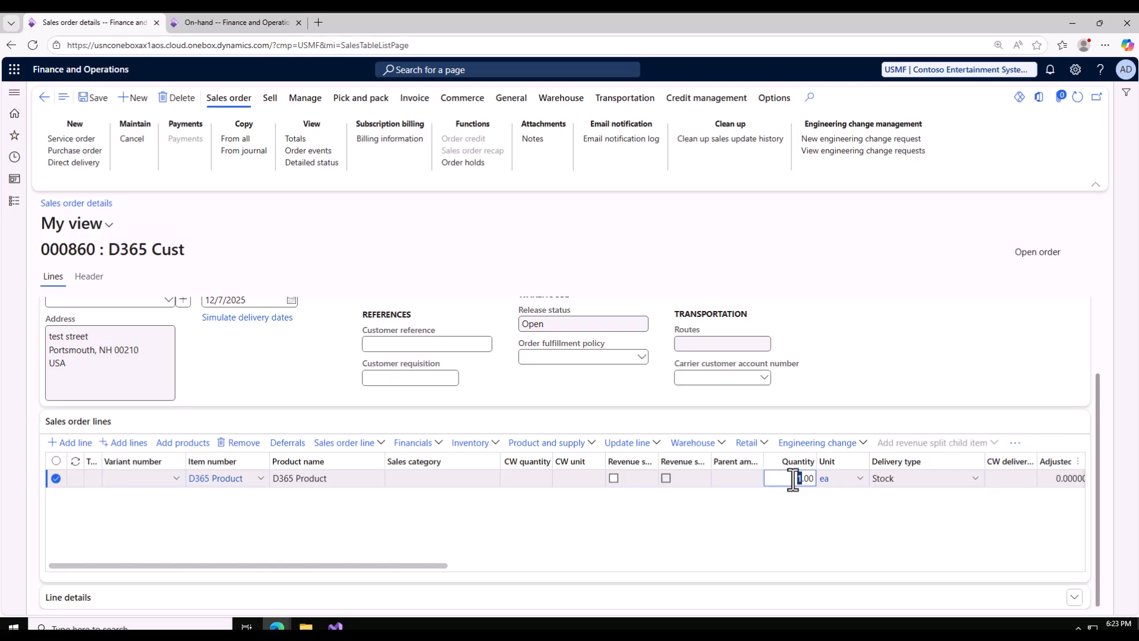
pyautogui.write('20')
pyautogui.click(93, 98)
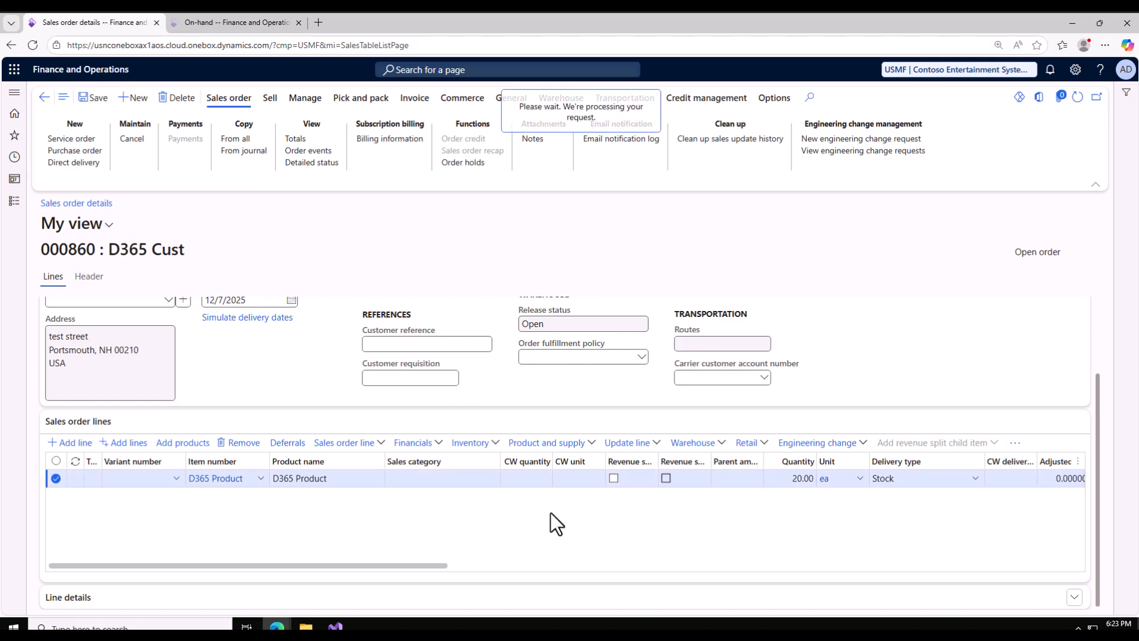
# - Open the line's product details, check the product's on-hand sites, and set the line's site to 1
pyautogui.scroll(-1, 458, 568)
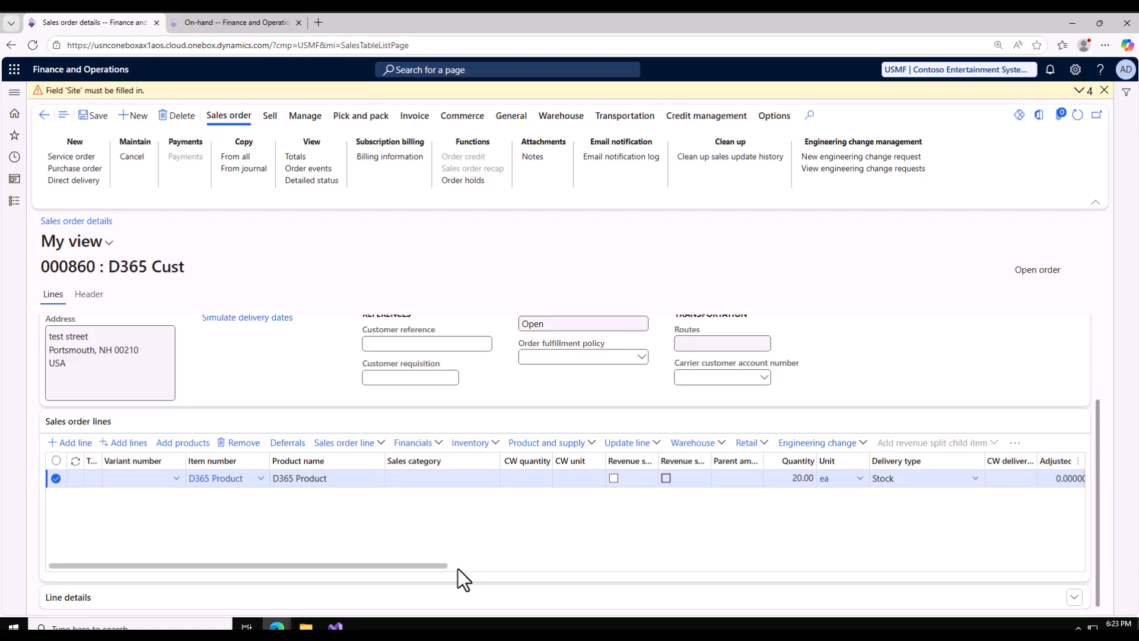
pyautogui.click(751, 600)
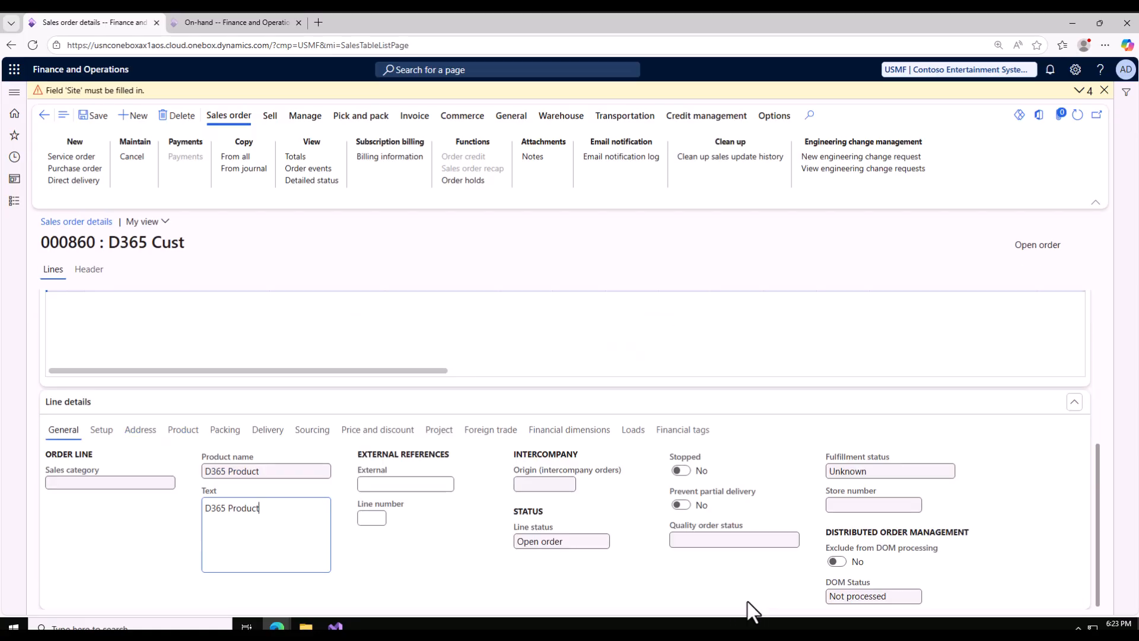
pyautogui.click(183, 432)
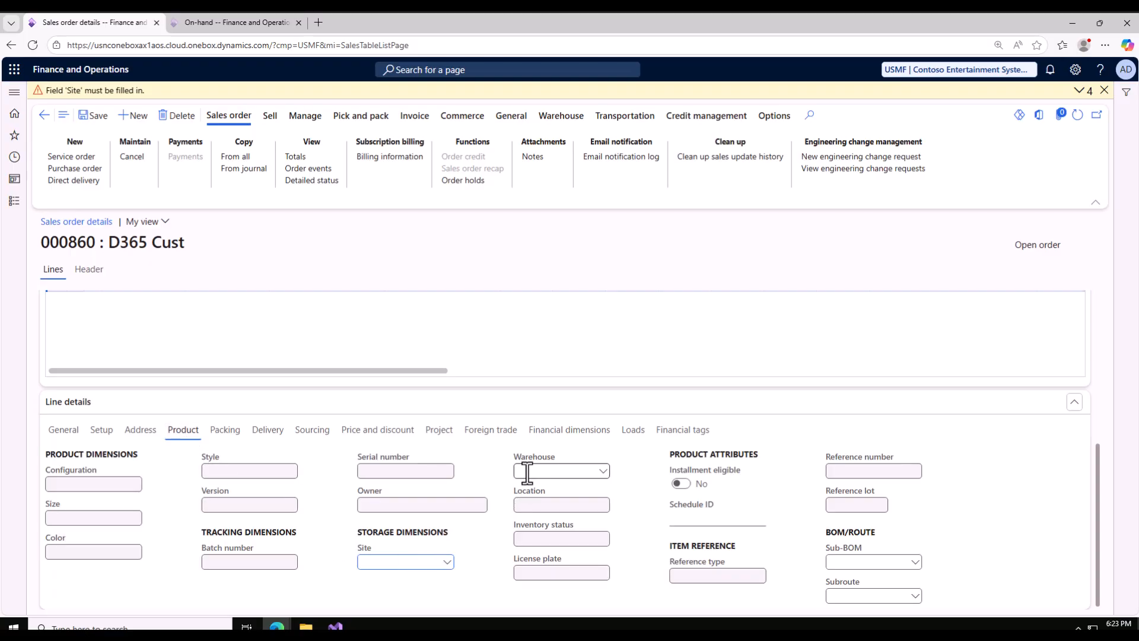
pyautogui.click(232, 21)
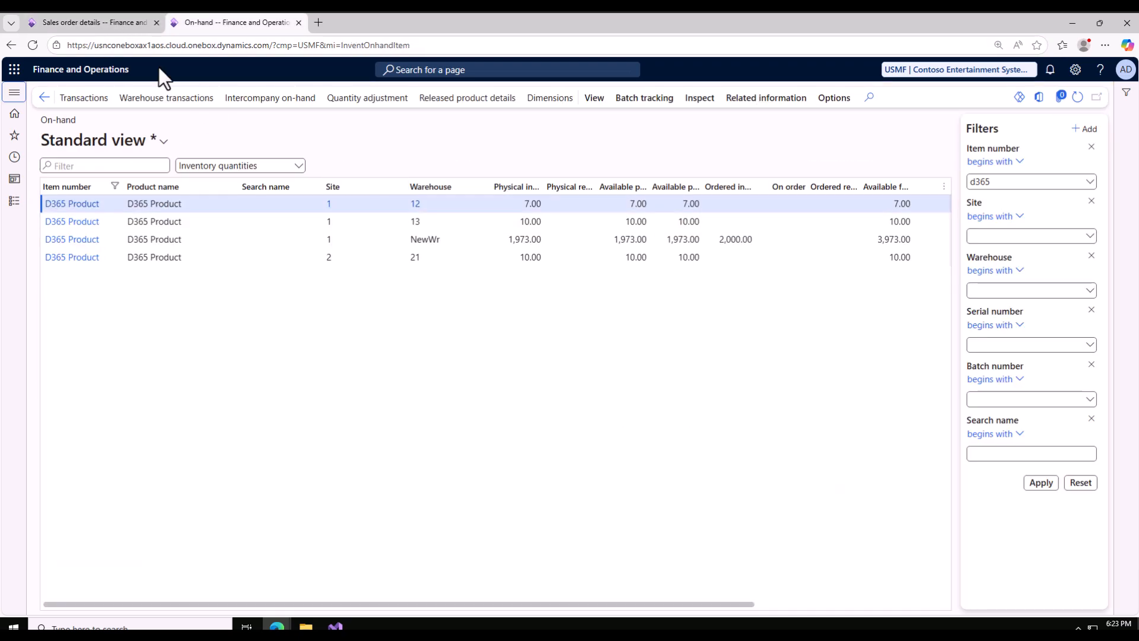
pyautogui.click(119, 25)
pyautogui.write('1')
# - Try to assign warehouse 11-GIT to the order line, and compare it with the product's on-hand list
pyautogui.click(579, 471)
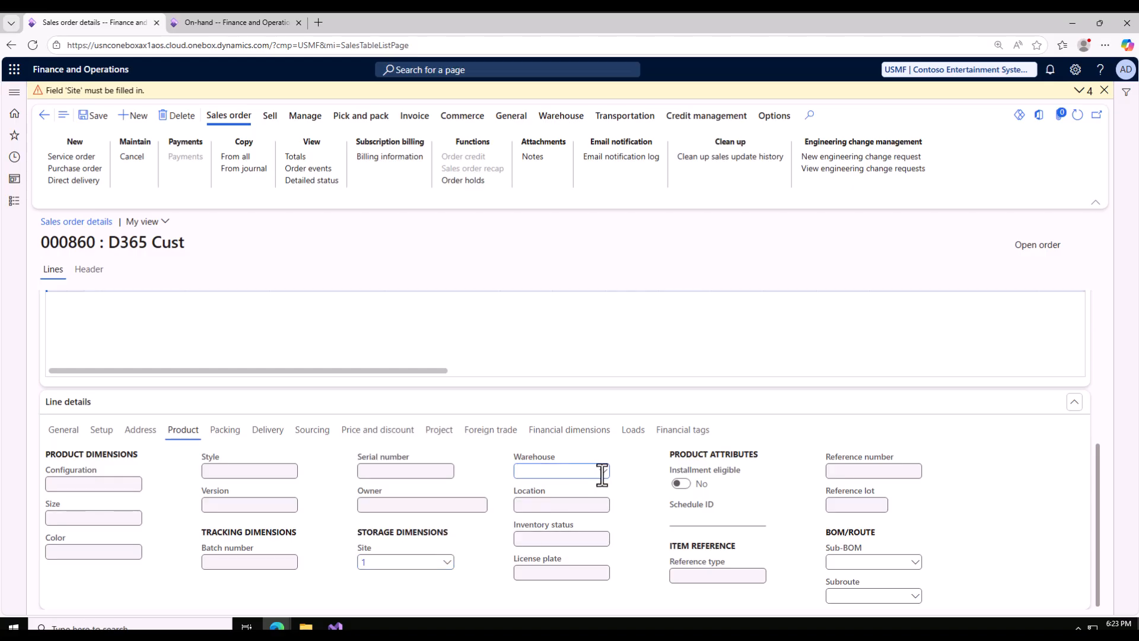
pyautogui.click(603, 472)
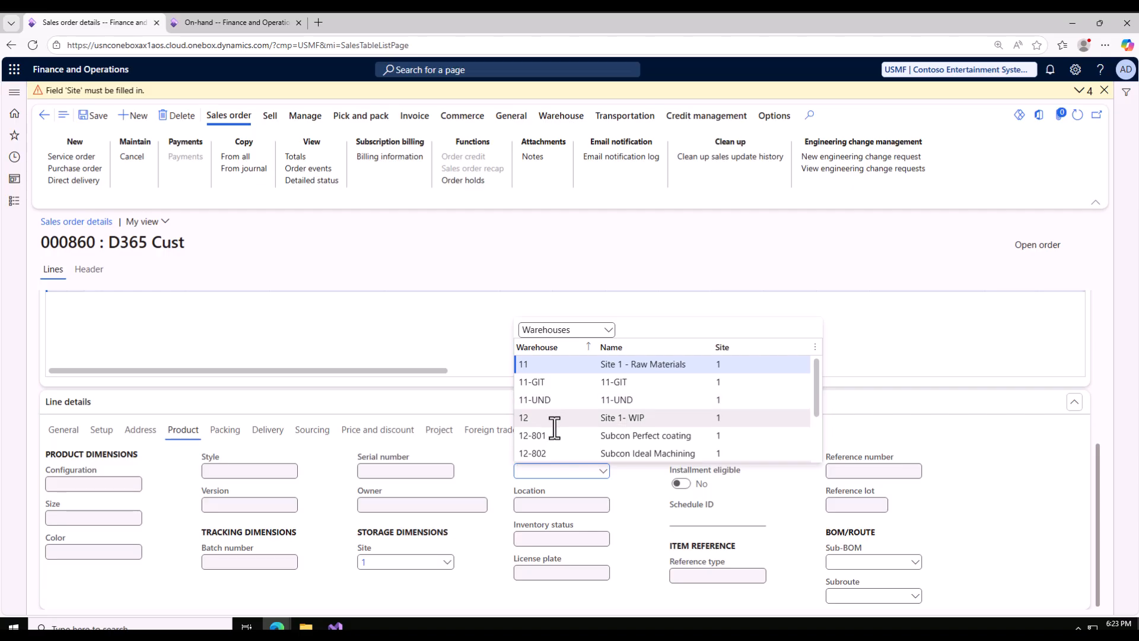
pyautogui.click(561, 382)
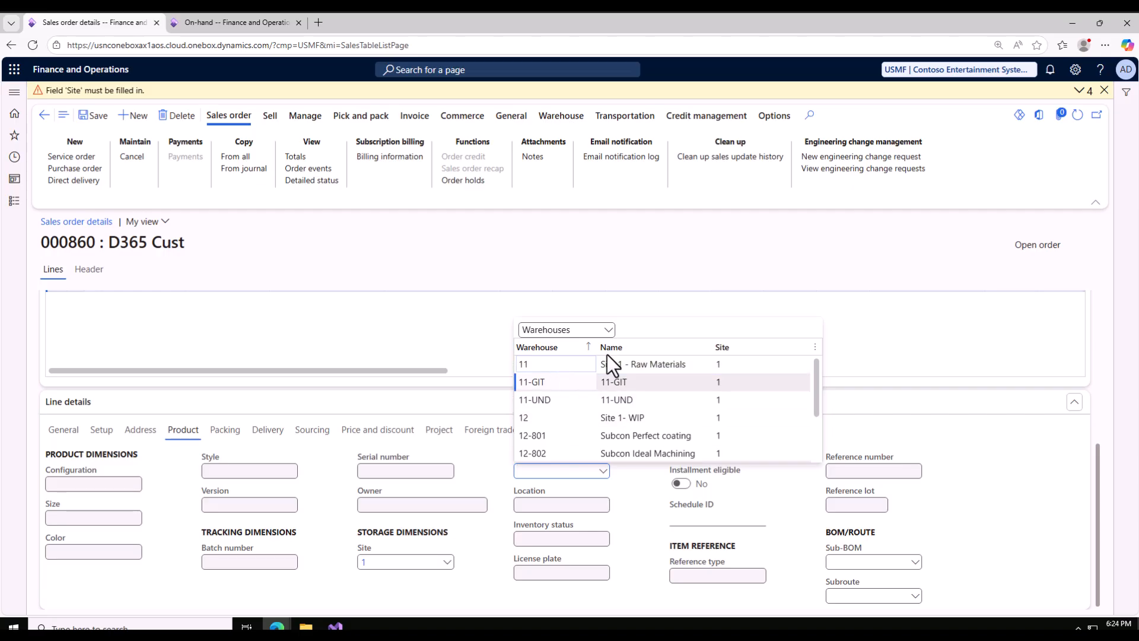
pyautogui.click(1104, 90)
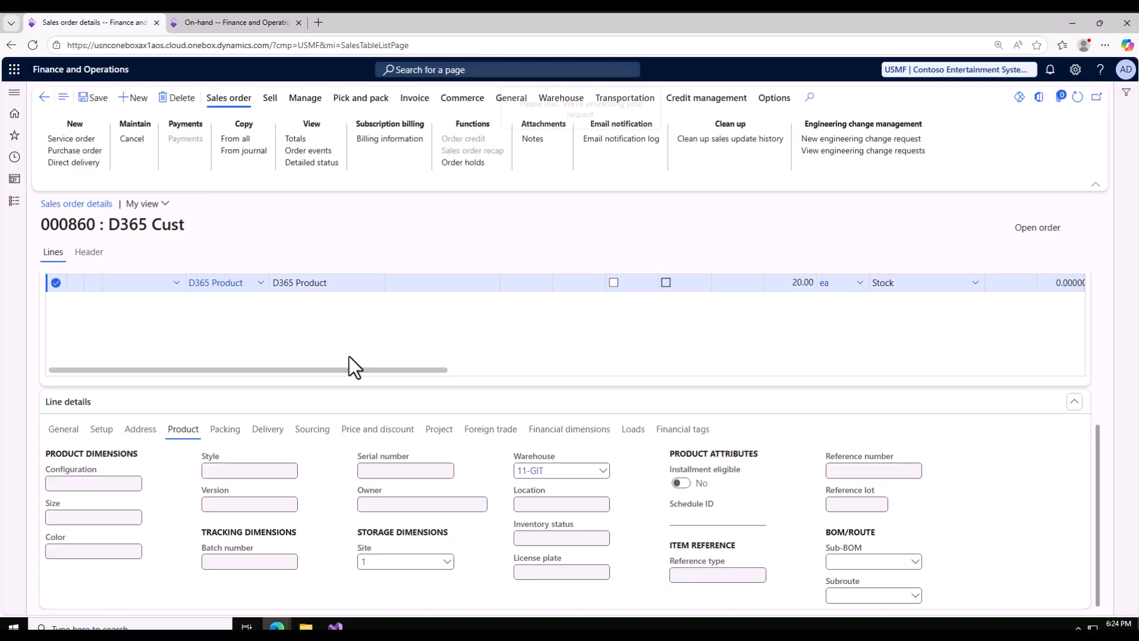
pyautogui.click(220, 24)
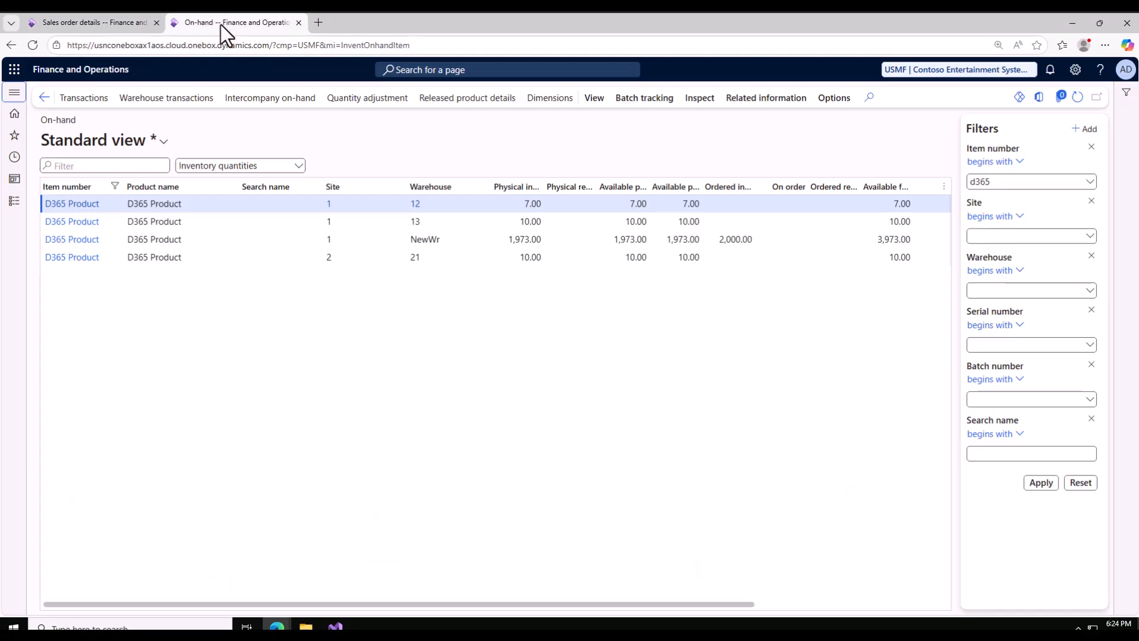
pyautogui.click(89, 22)
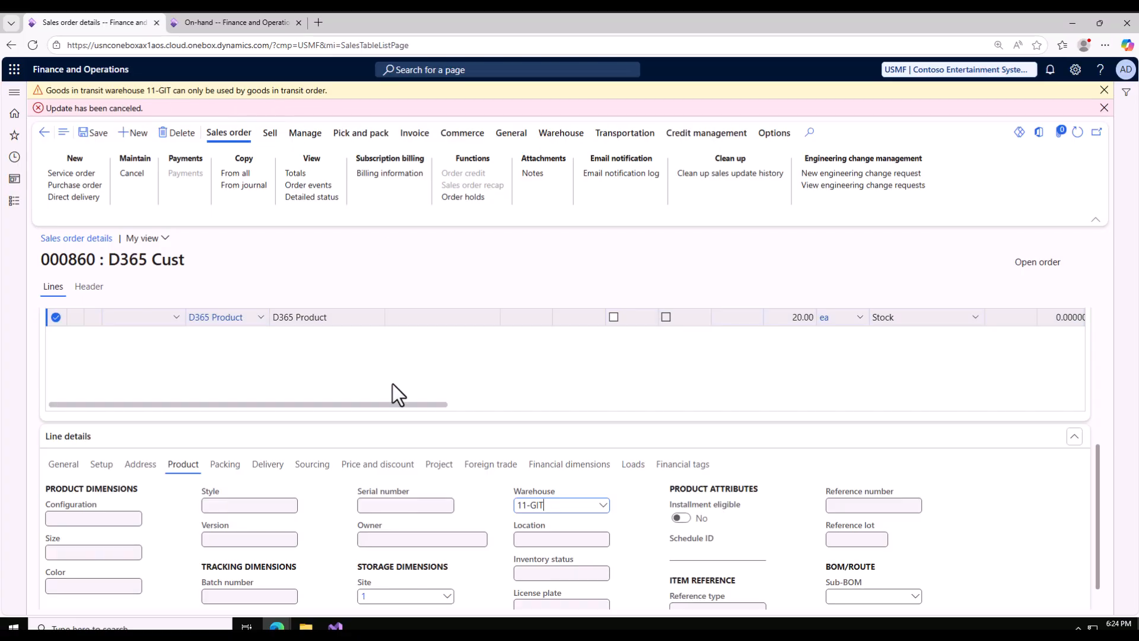
# - Set the order line's warehouse to 18, dismiss the messages, and save the sales order
pyautogui.scroll(-1, 393, 383)
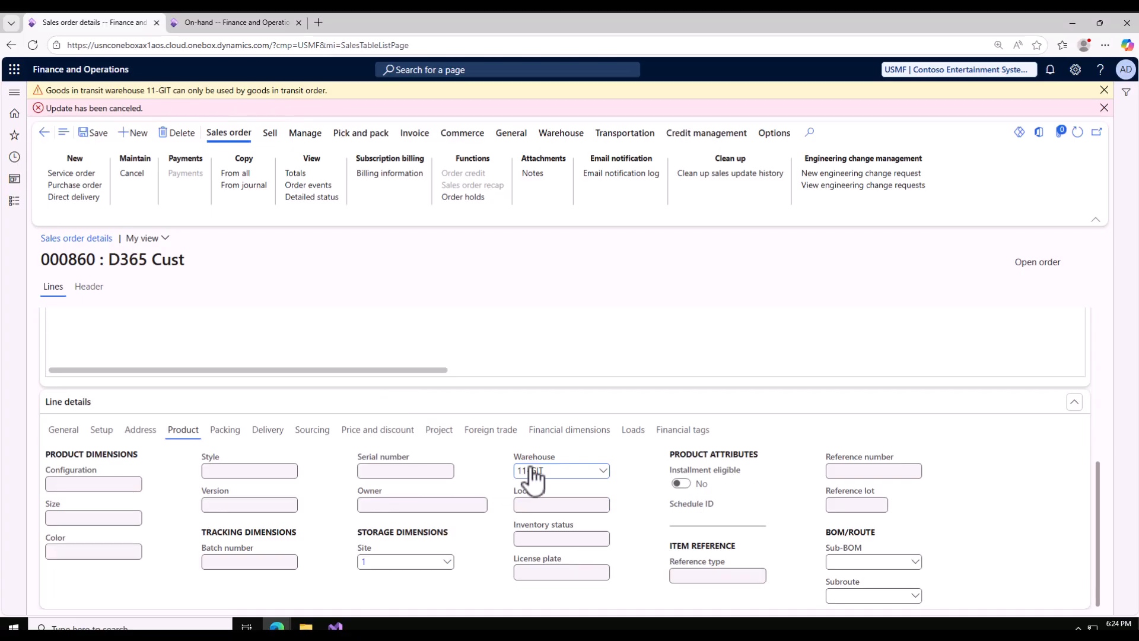
pyautogui.click(603, 473)
pyautogui.scroll(-1, 582, 426)
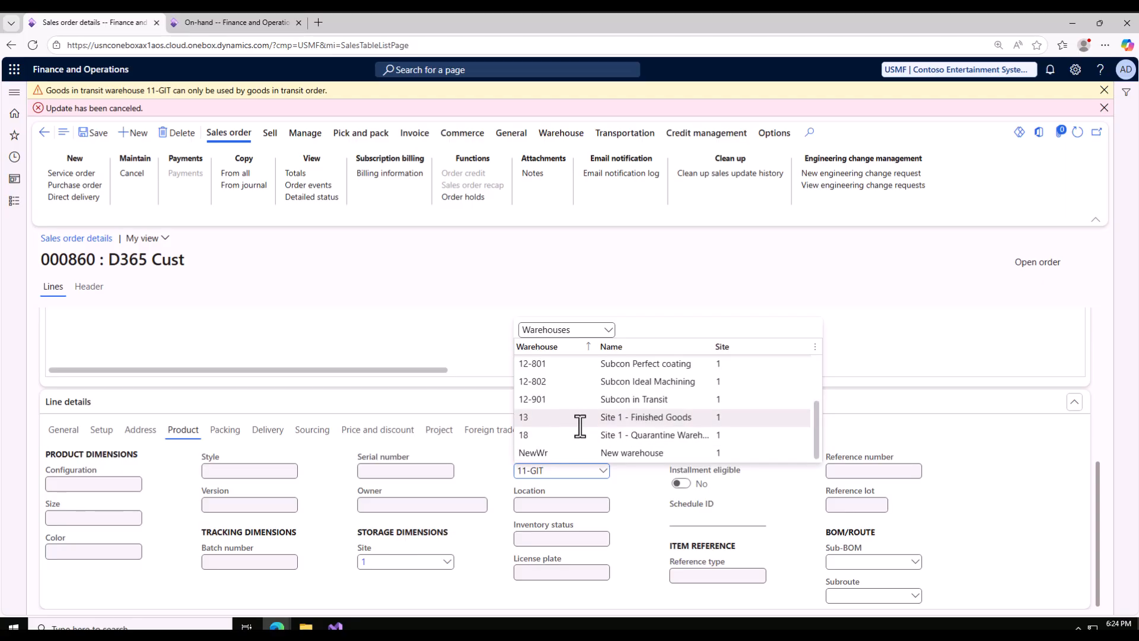
pyautogui.click(549, 435)
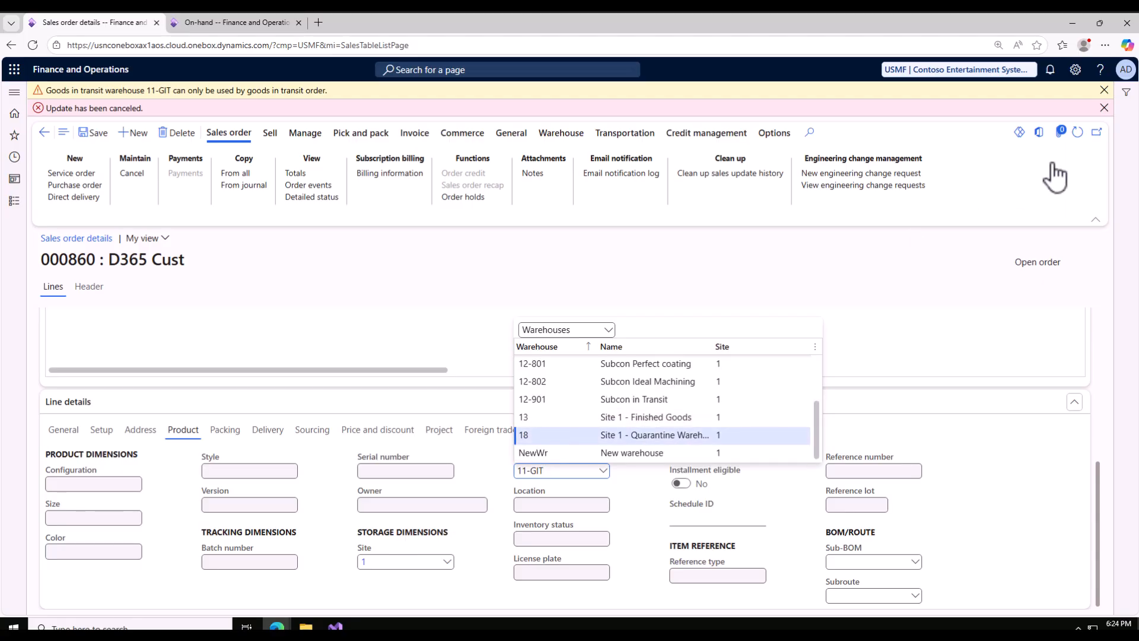
pyautogui.click(1099, 109)
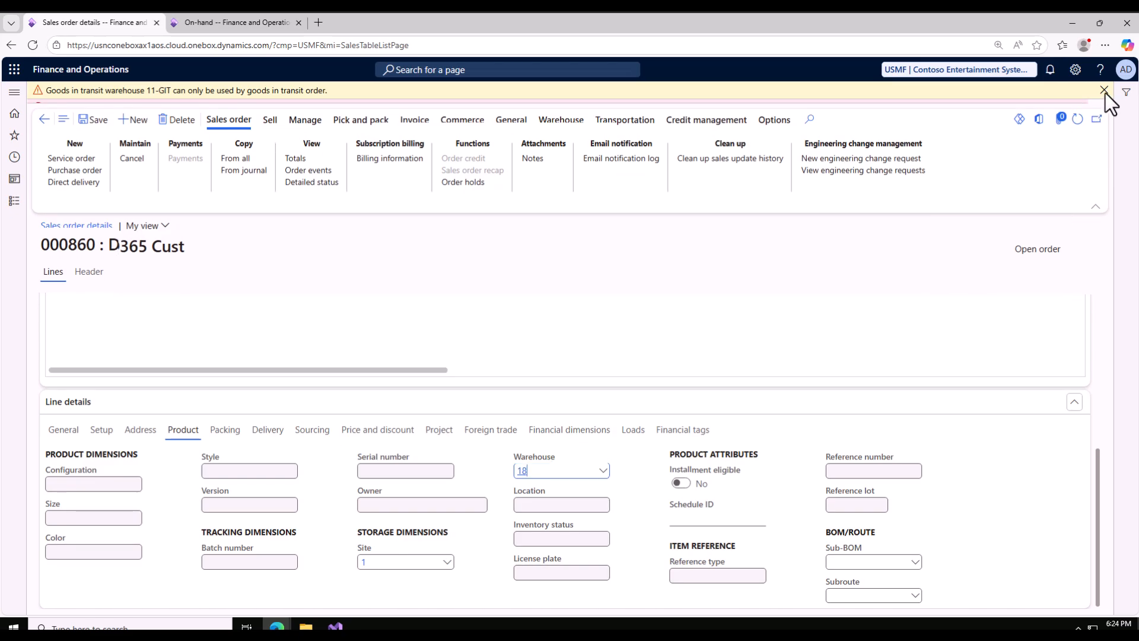
pyautogui.click(1104, 91)
pyautogui.click(89, 101)
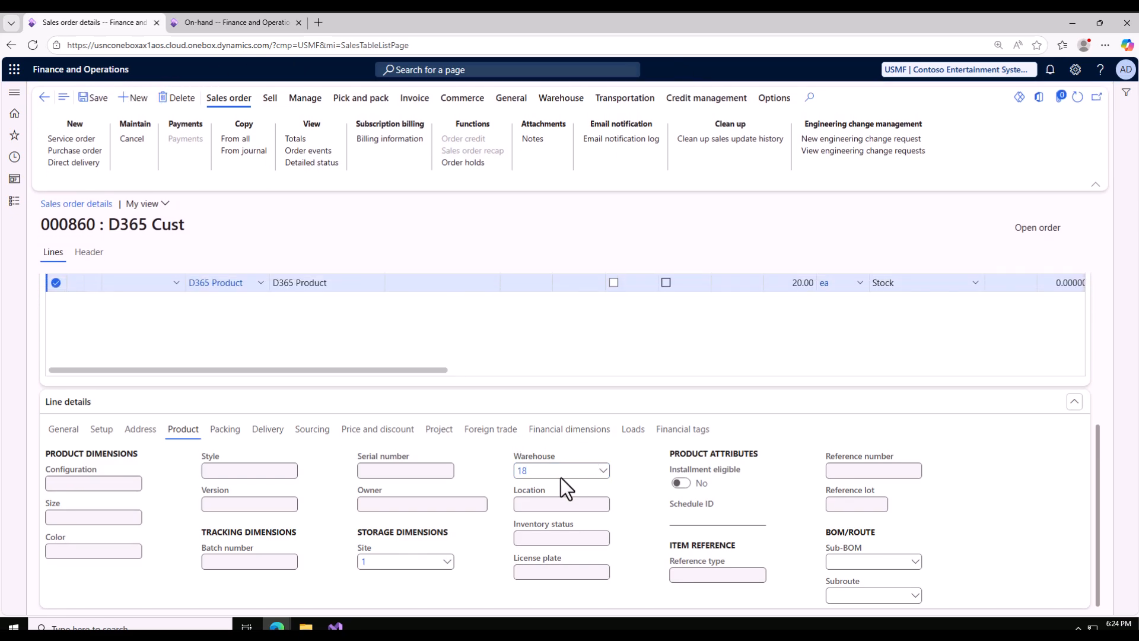
pyautogui.click(228, 22)
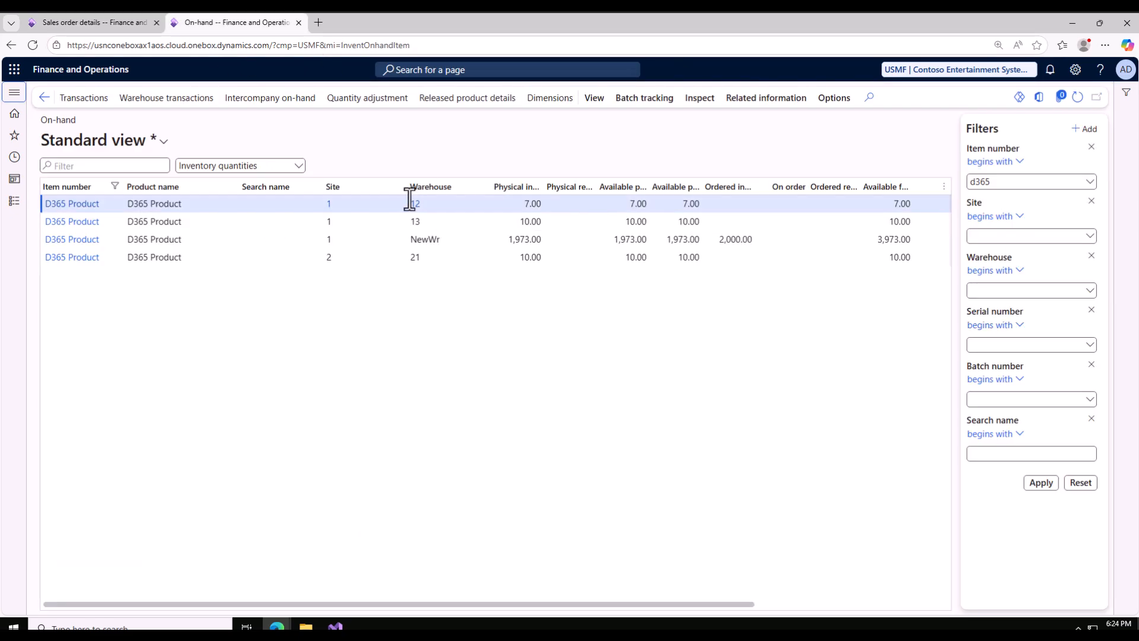
pyautogui.click(76, 25)
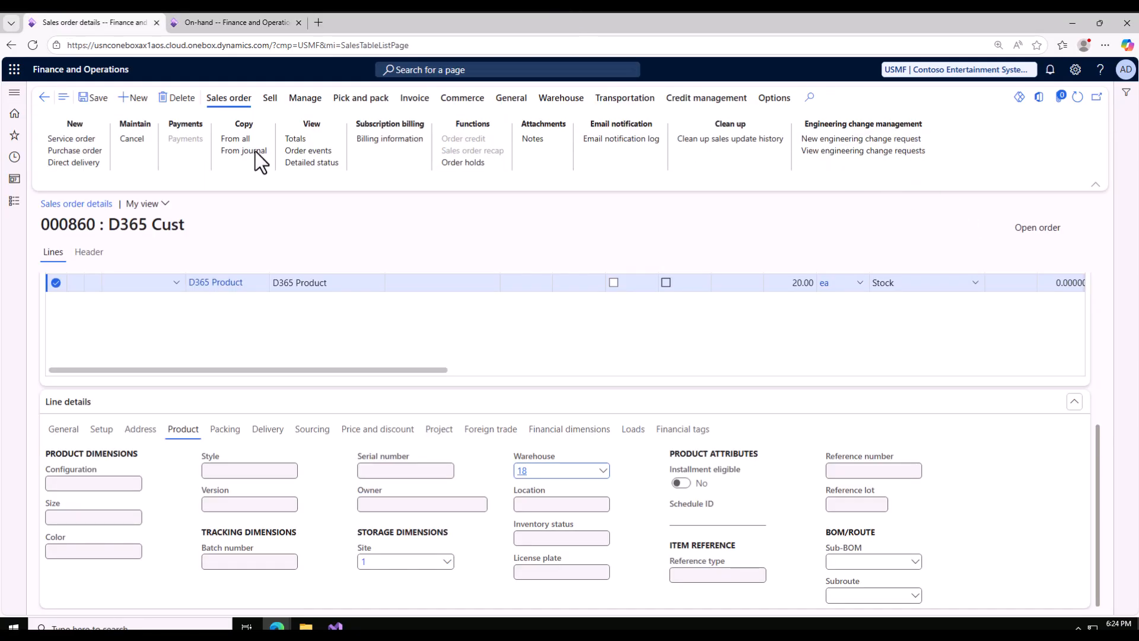
pyautogui.click(100, 99)
# - Review the product's on-hand stock per warehouse and locate the transfer order page among the outbound orders
pyautogui.click(224, 25)
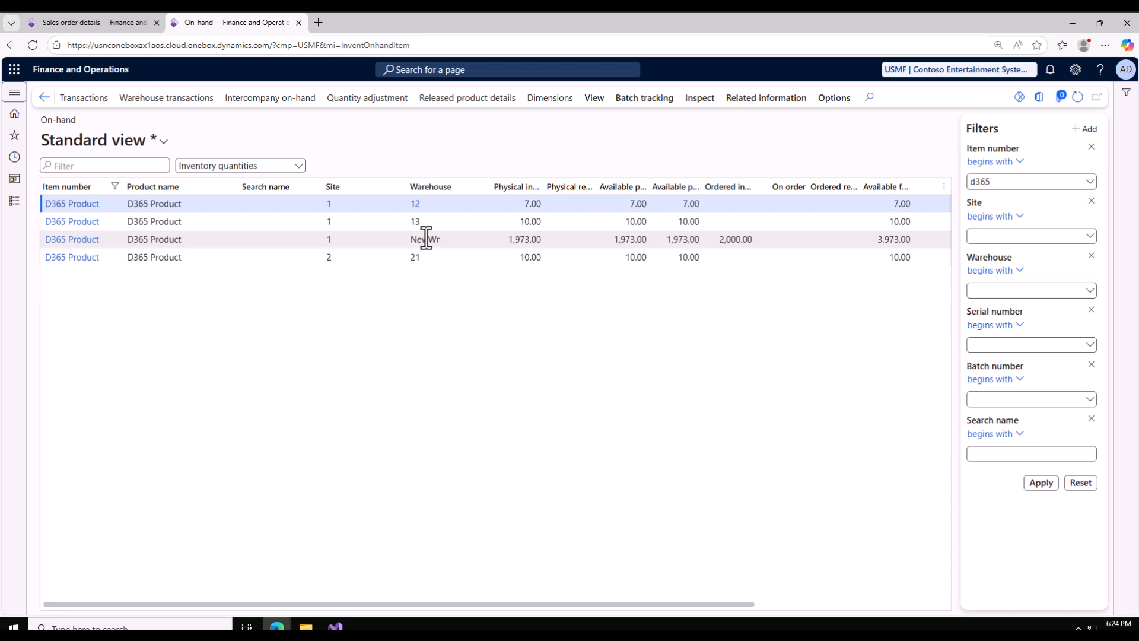
pyautogui.click(105, 20)
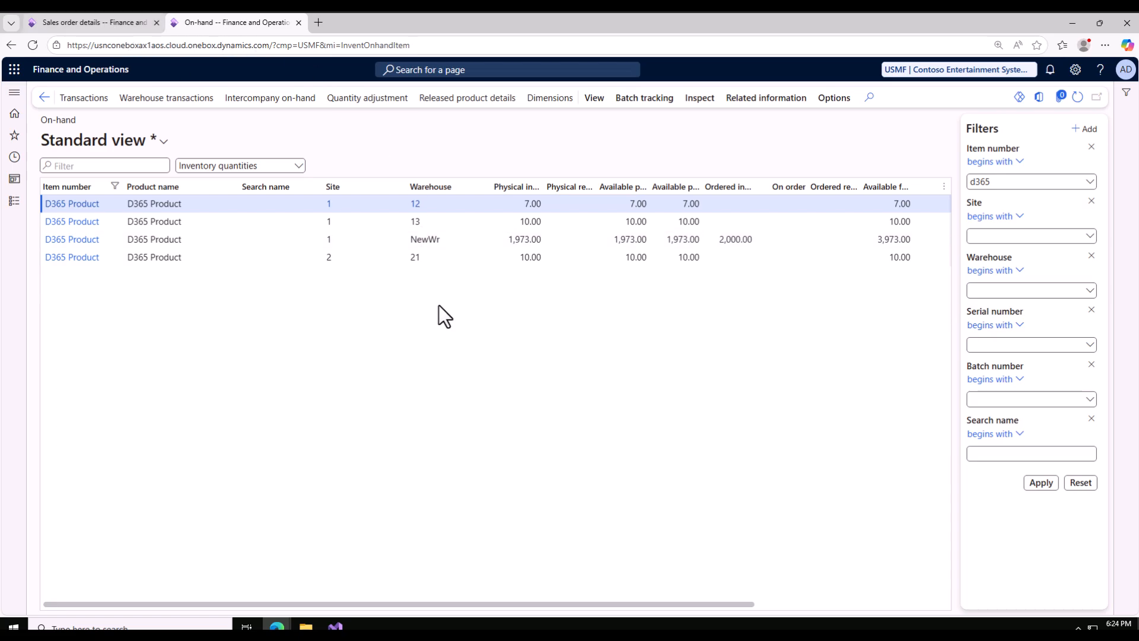
pyautogui.scroll(5, 507, 451)
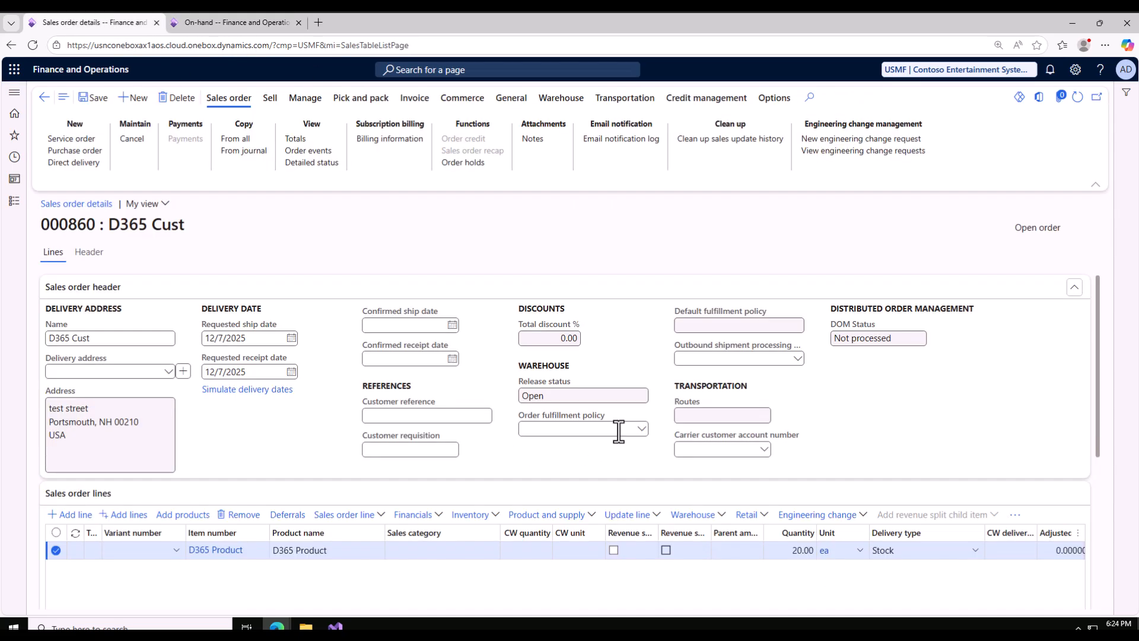
pyautogui.click(222, 24)
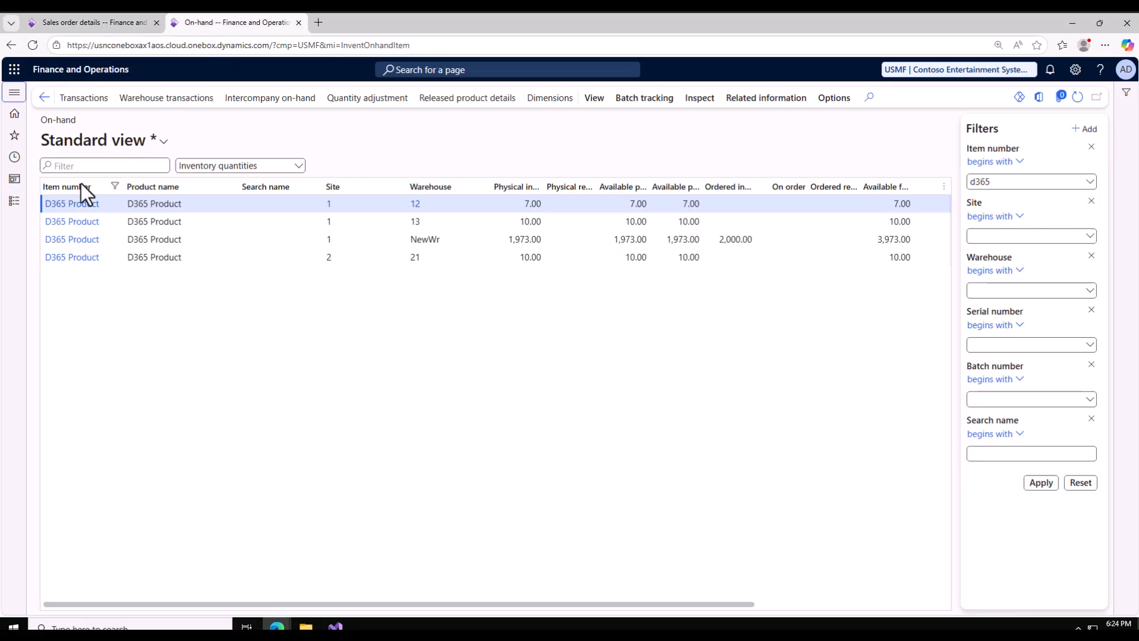
pyautogui.click(15, 204)
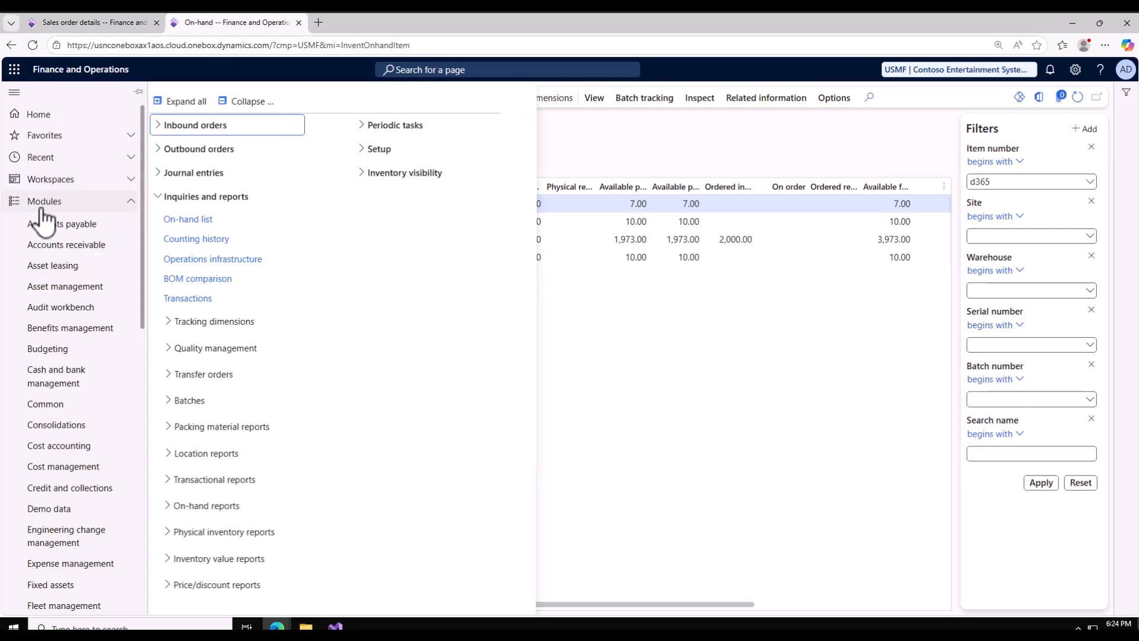
pyautogui.click(161, 153)
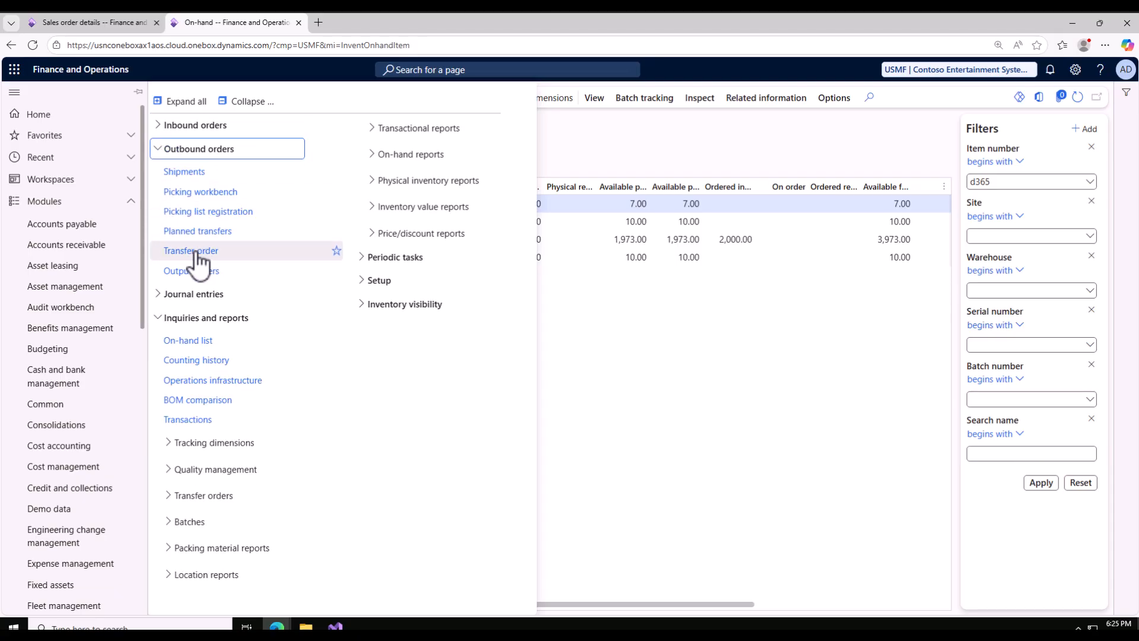
pyautogui.click(88, 25)
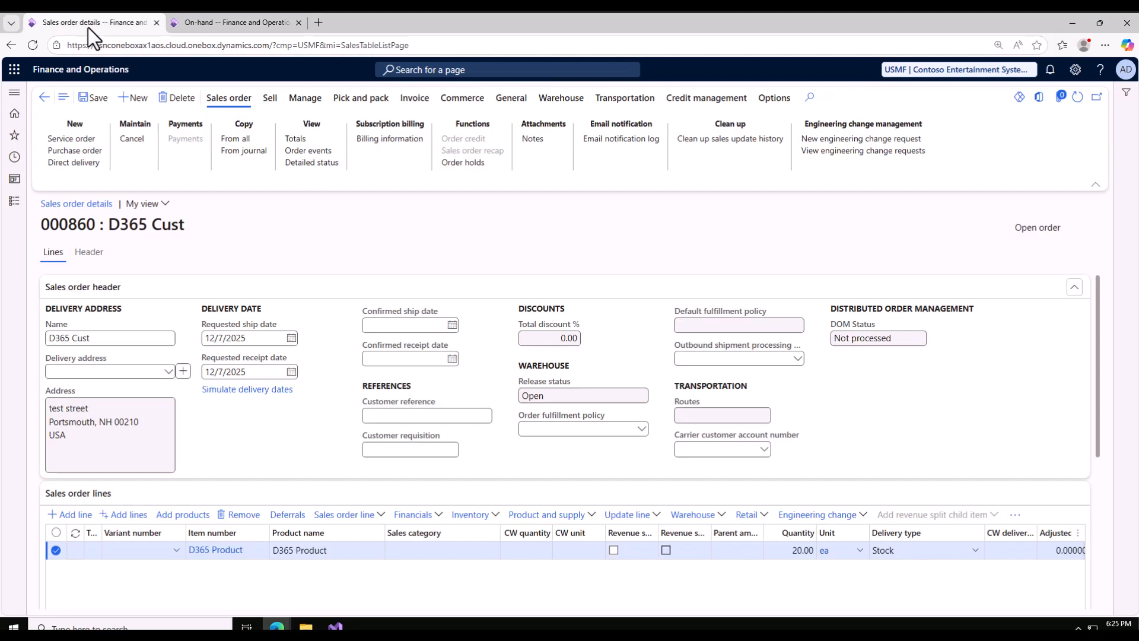
pyautogui.scroll(-2, 394, 560)
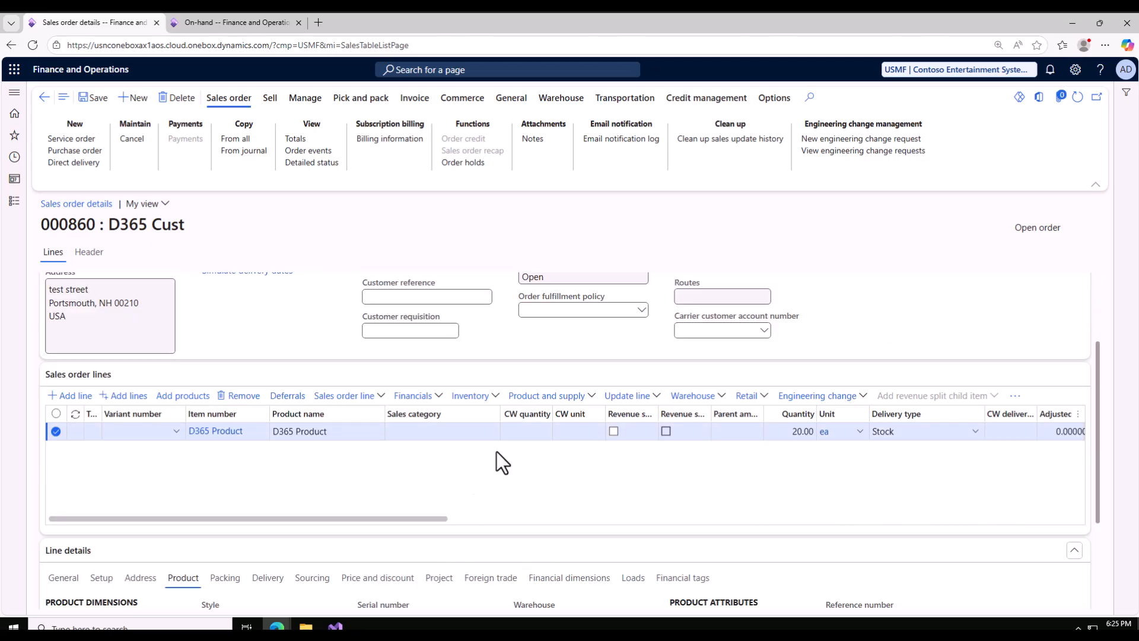
pyautogui.click(567, 397)
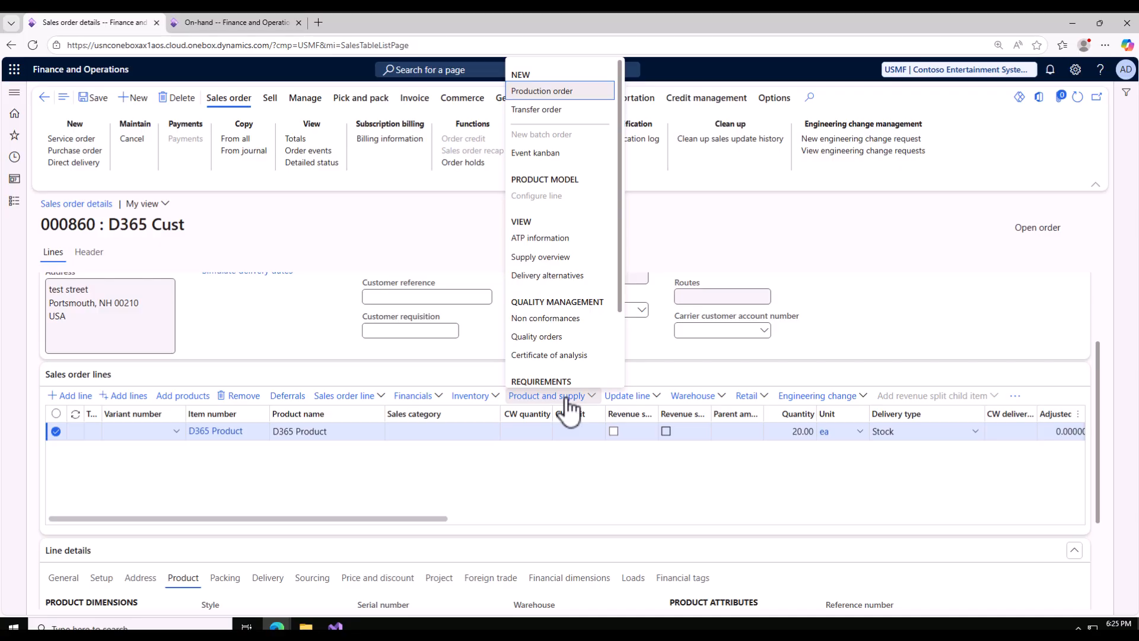
pyautogui.click(539, 110)
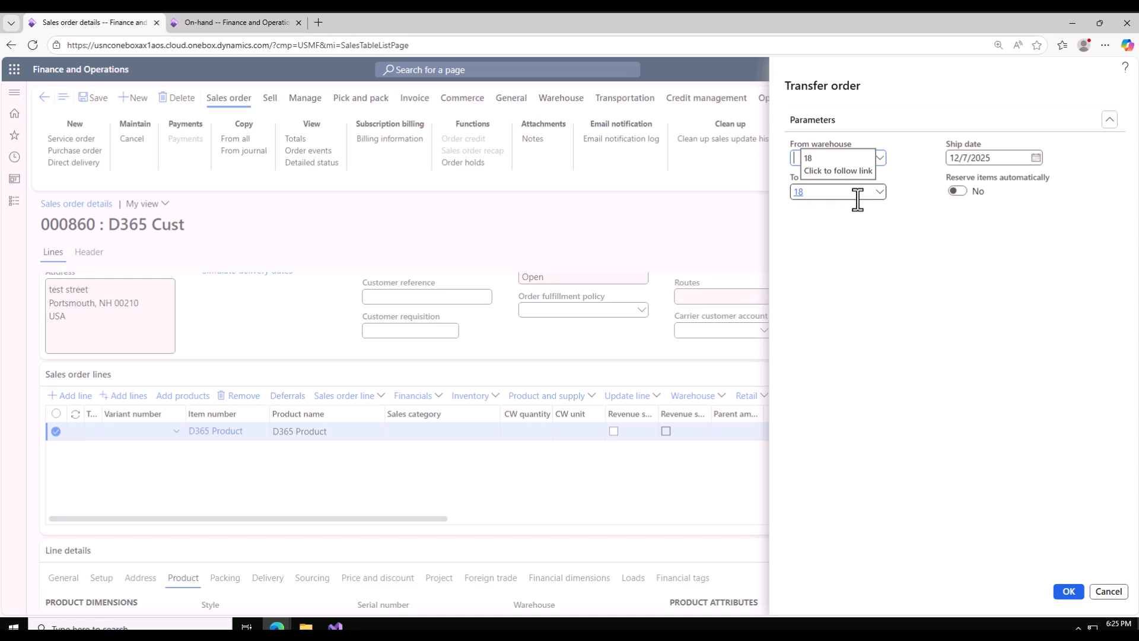
pyautogui.click(1110, 591)
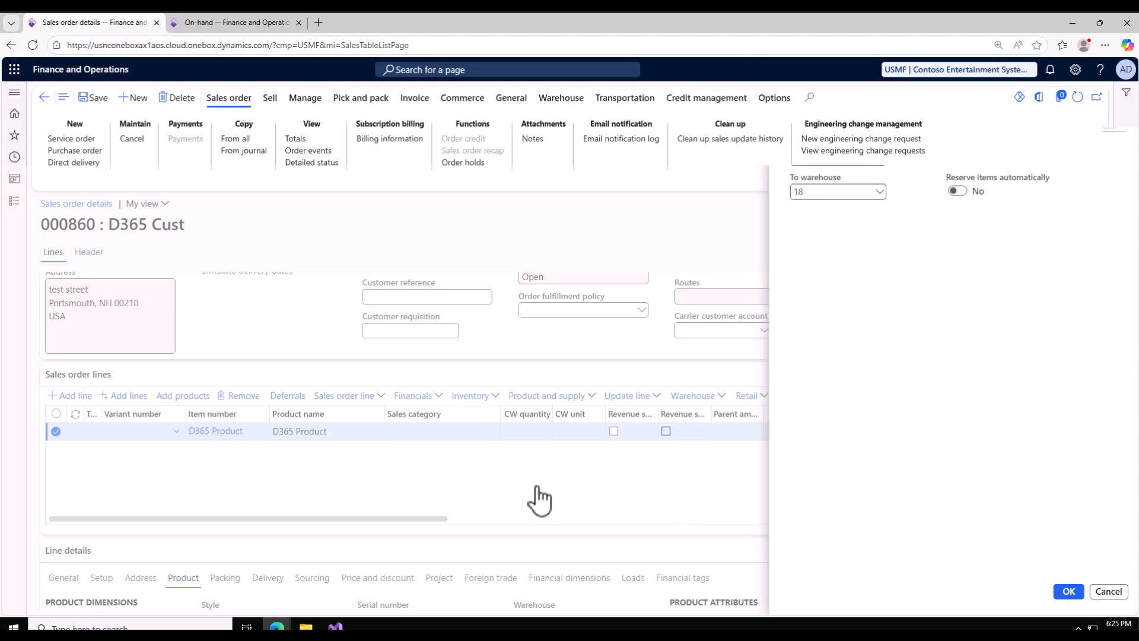
# - Check the warehouse in the order line's product details and start a new transfer order for the line
pyautogui.scroll(-1, 536, 486)
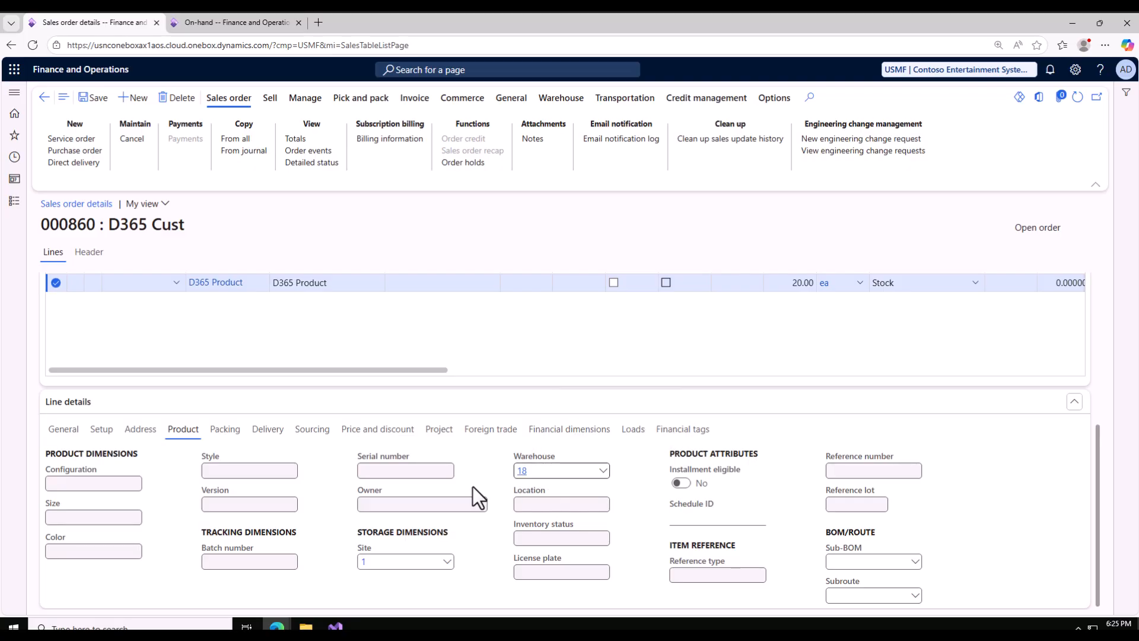
pyautogui.scroll(5, 521, 437)
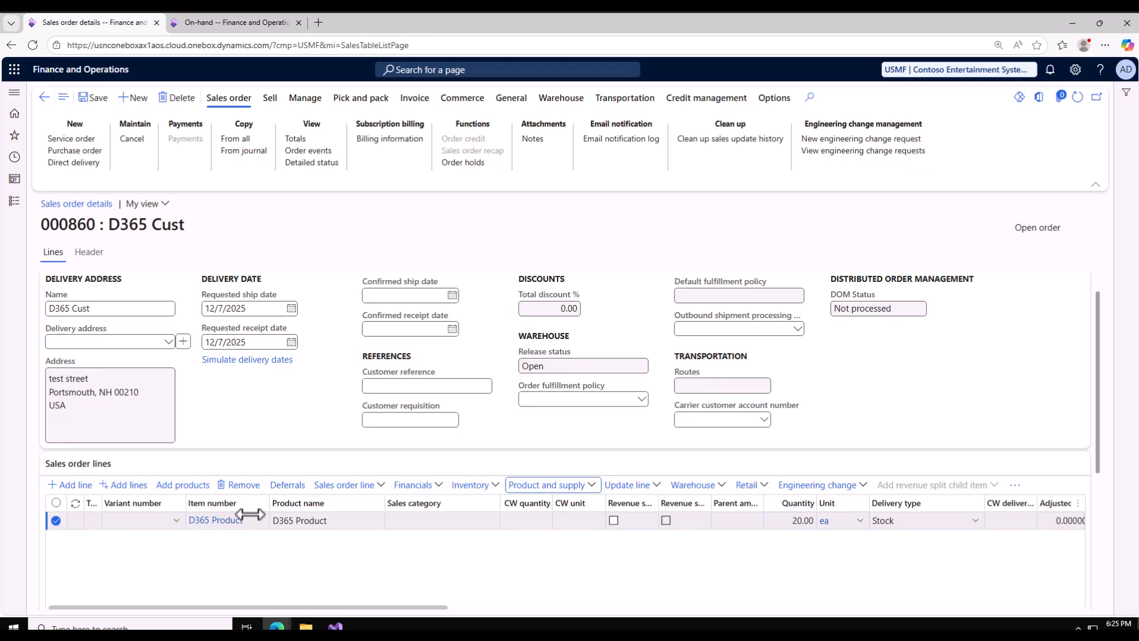
pyautogui.scroll(-4, 530, 538)
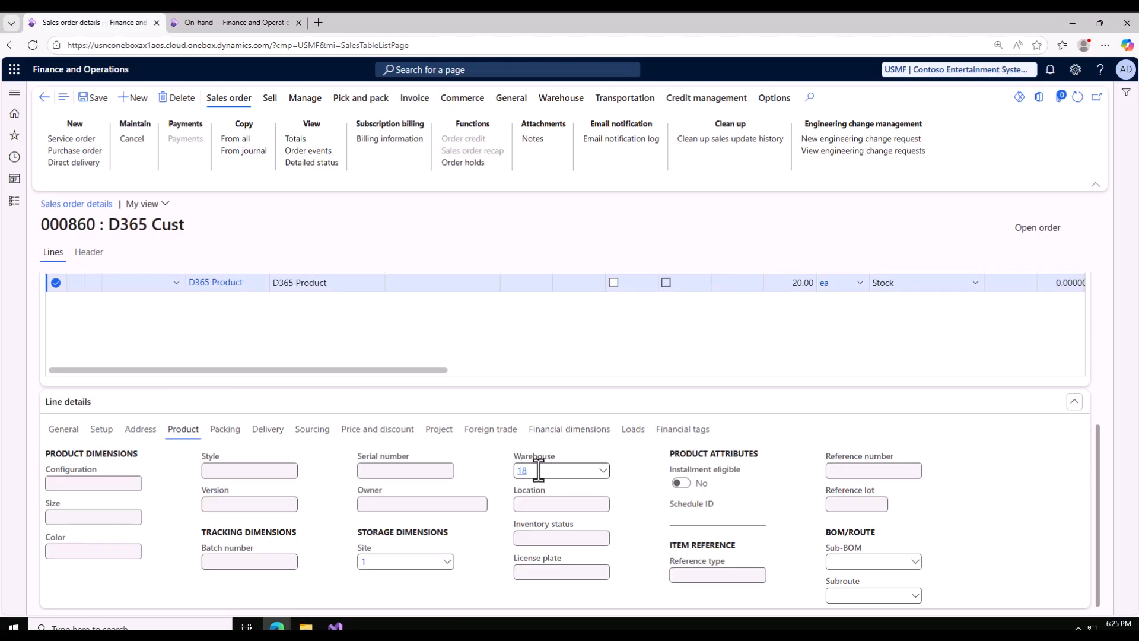
pyautogui.moveTo(567, 482)
pyautogui.scroll(2, 658, 412)
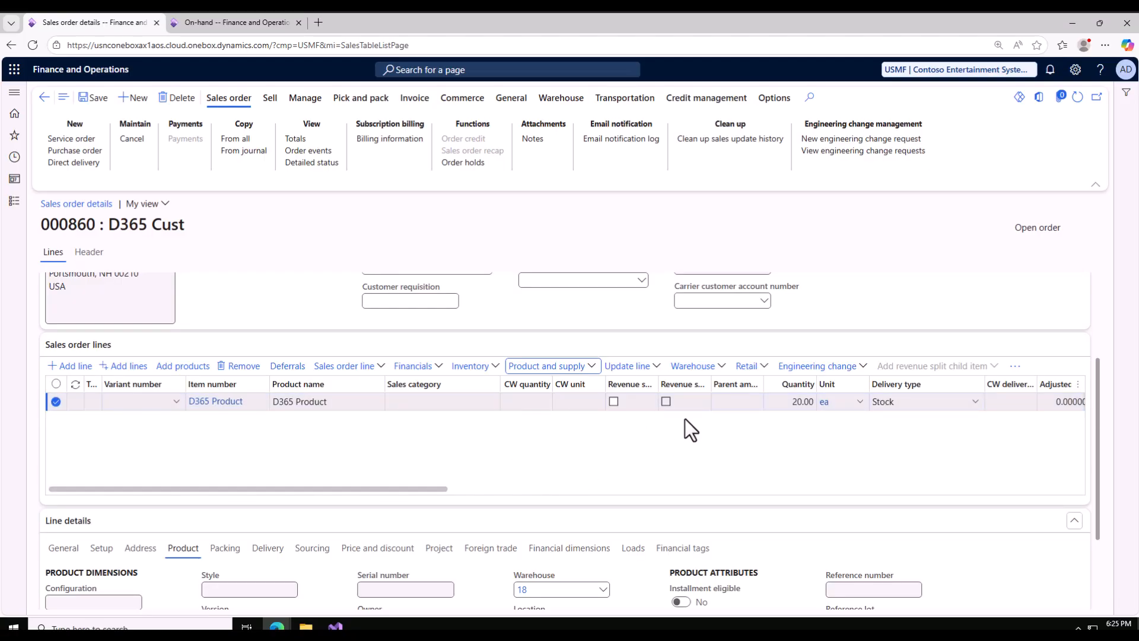
pyautogui.click(534, 368)
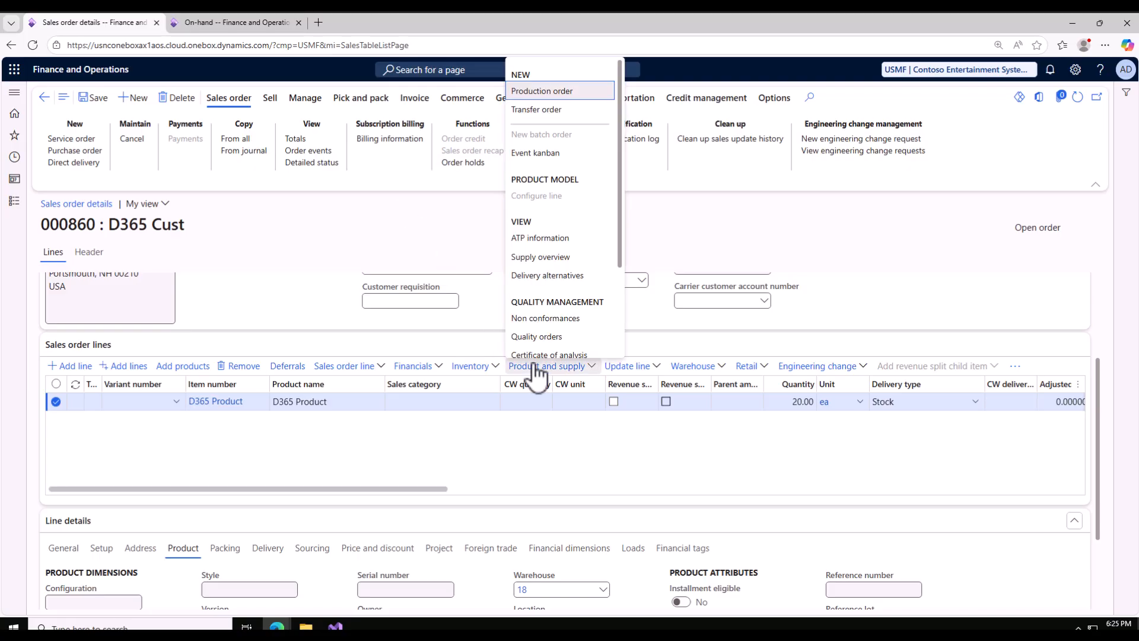
pyautogui.click(537, 119)
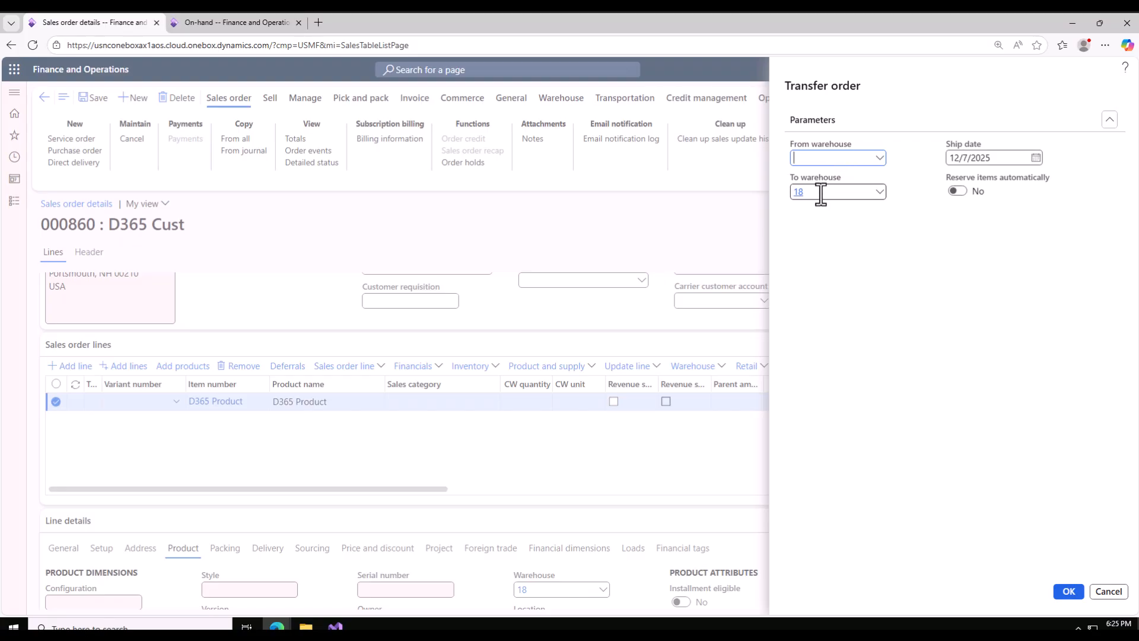
# - Check the product's on-hand warehouses and create the transfer order from warehouse NewWr to warehouse 18
pyautogui.click(228, 22)
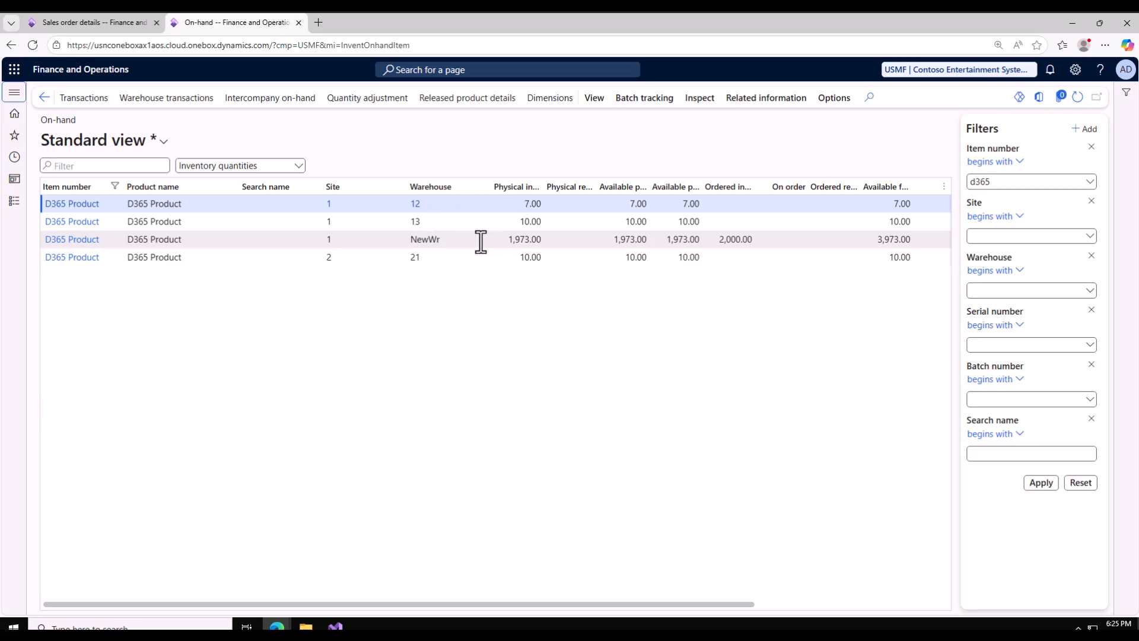
pyautogui.moveTo(441, 243)
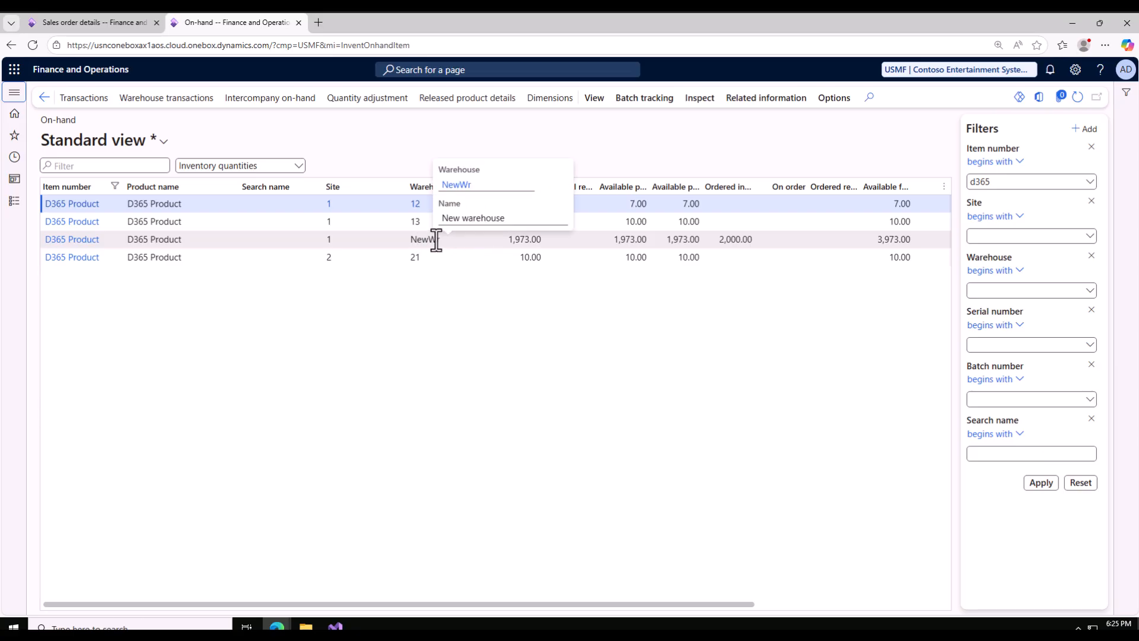
pyautogui.click(100, 21)
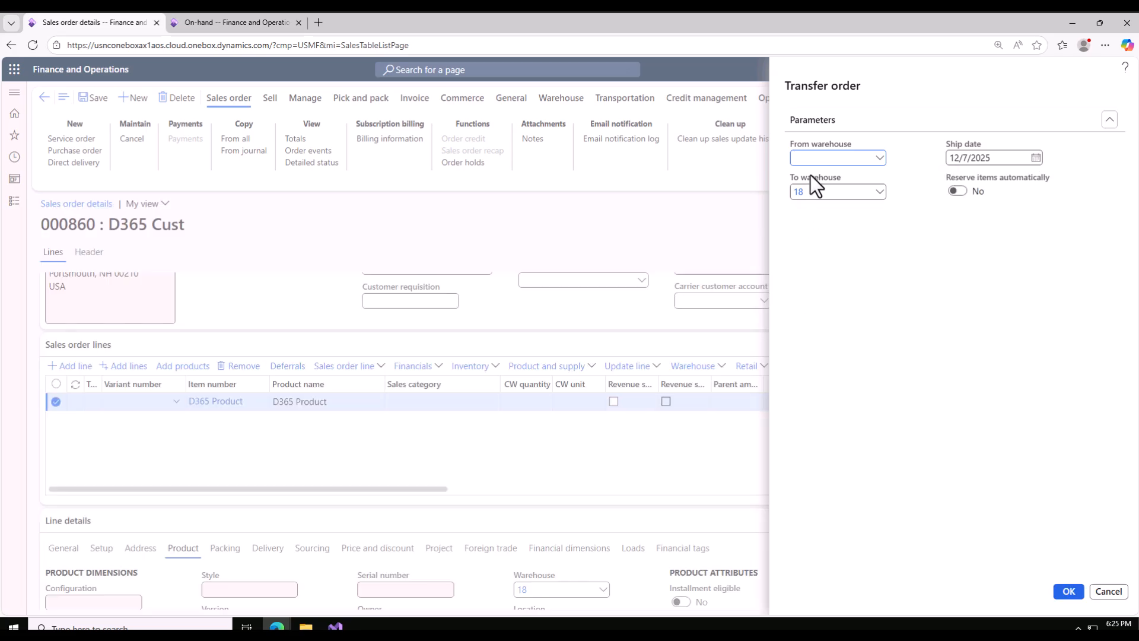
pyautogui.write('new')
pyautogui.click(809, 192)
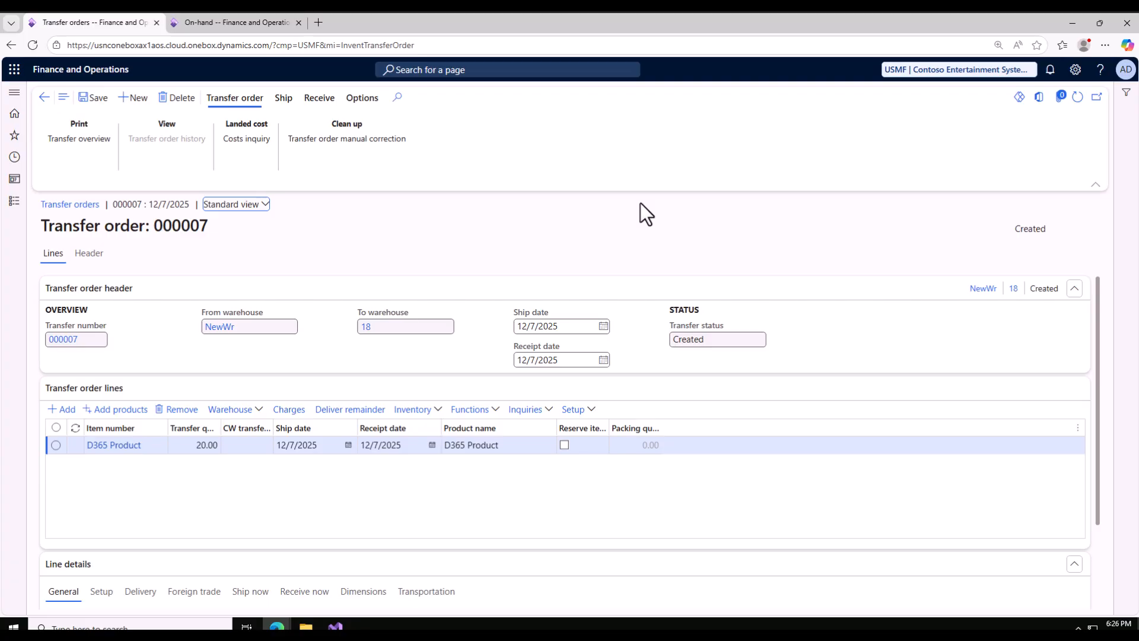
# - Post the transfer order's shipment with the update quantity set to All
pyautogui.click(285, 99)
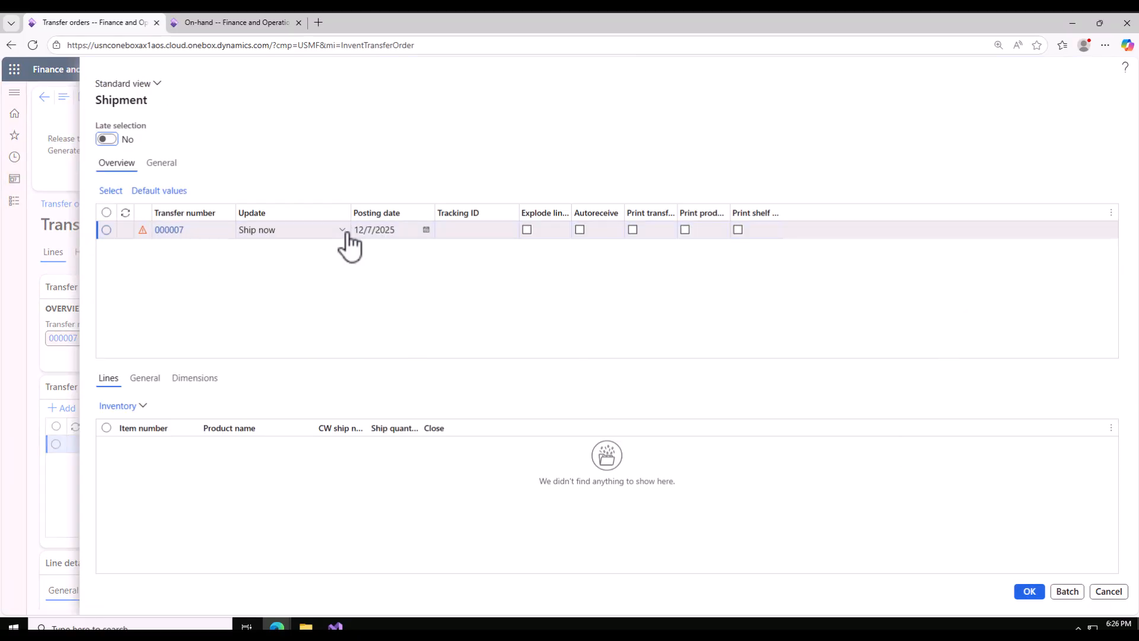
pyautogui.click(346, 231)
pyautogui.click(267, 276)
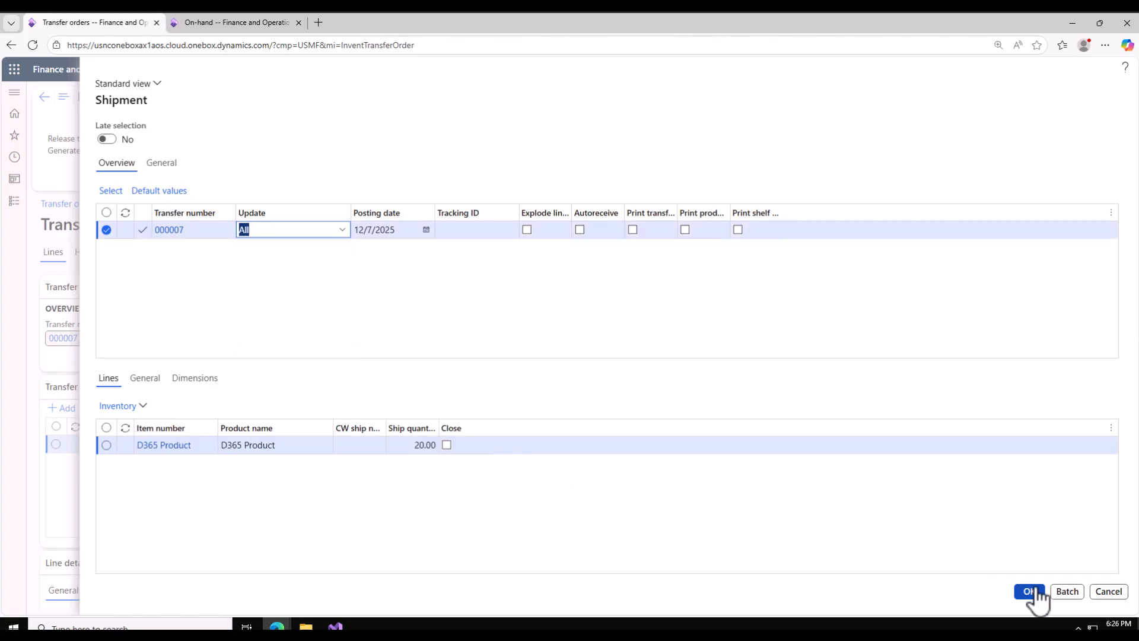
pyautogui.click(1031, 592)
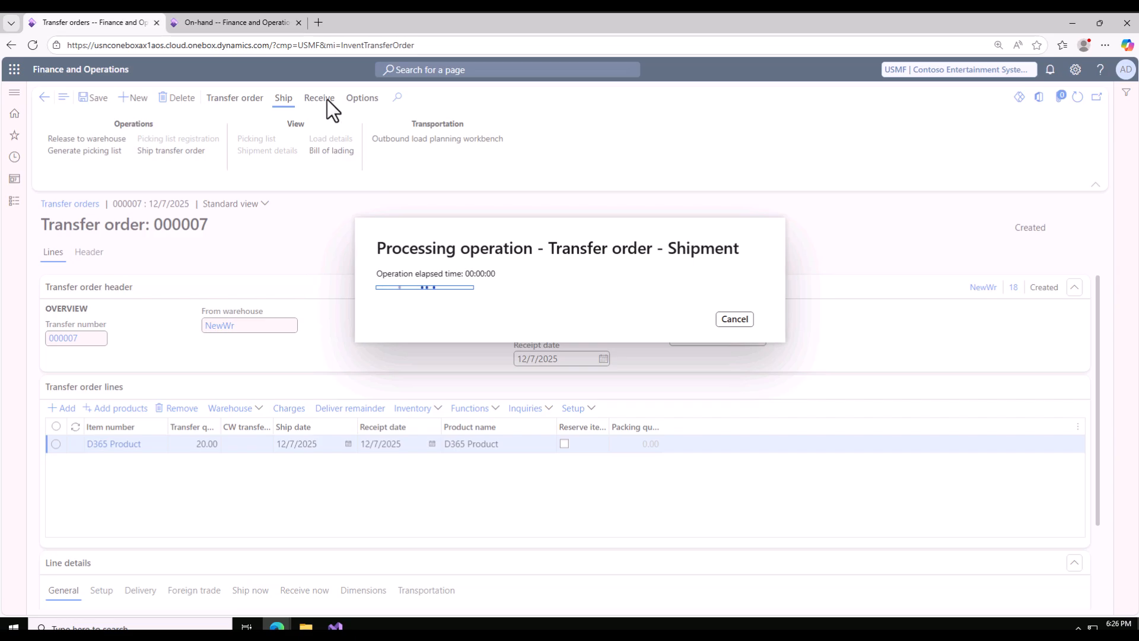
# - Receive the transfer order with the update quantity set to Shipment
pyautogui.click(320, 116)
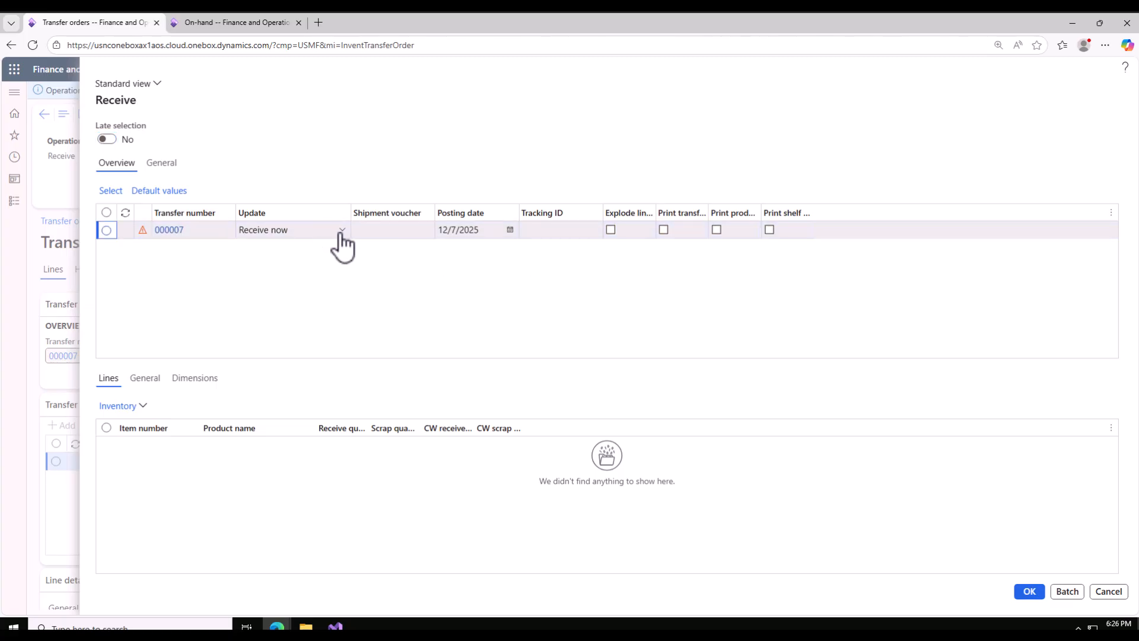
pyautogui.click(341, 233)
pyautogui.click(260, 303)
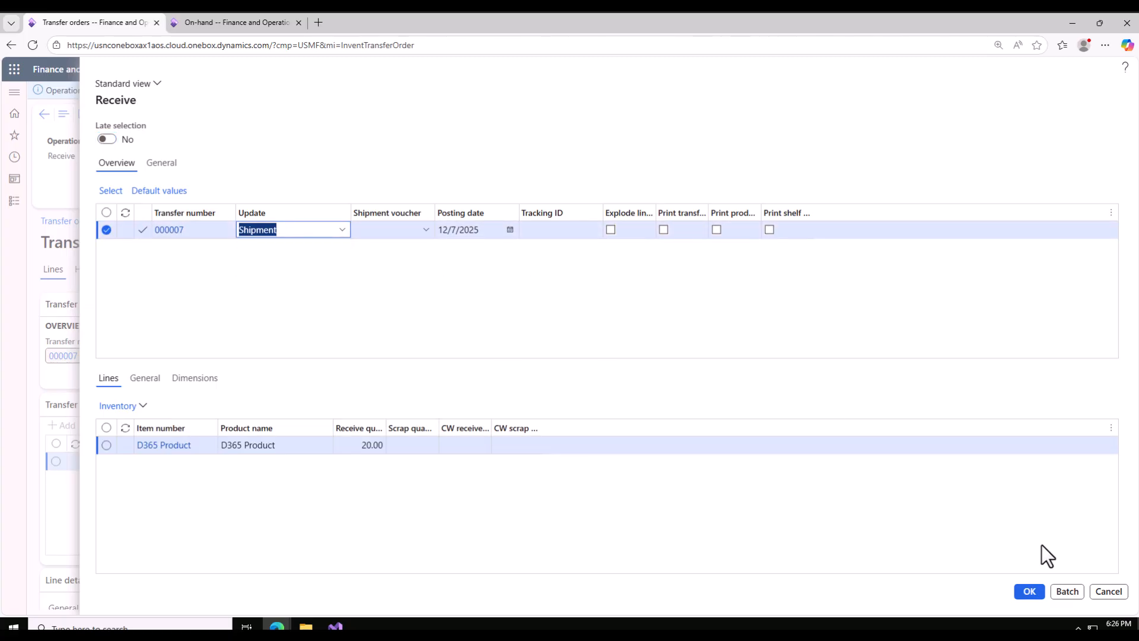
pyautogui.click(1030, 591)
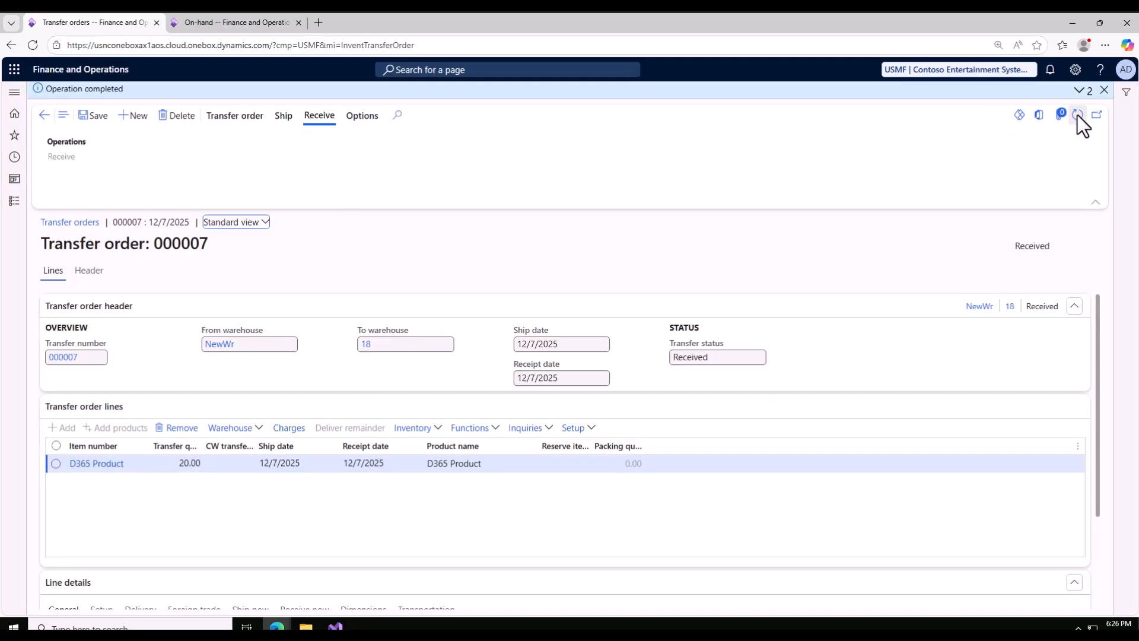
# - Return to the D365 Cust sales order, dismiss the message, and confirm the order
pyautogui.click(45, 116)
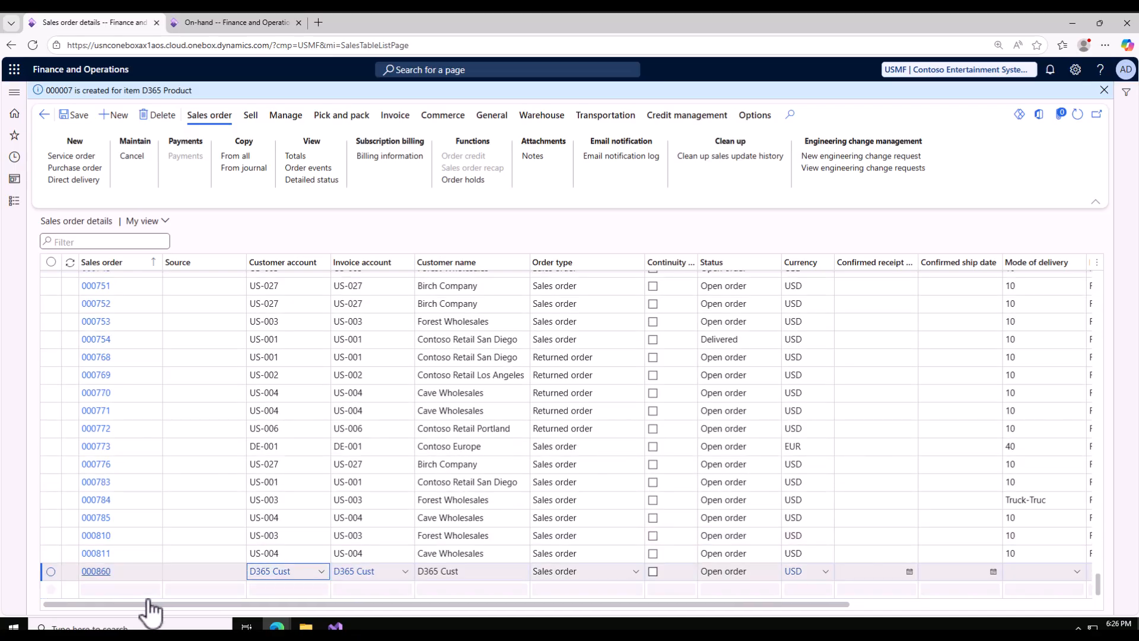
pyautogui.click(97, 590)
pyautogui.click(1104, 89)
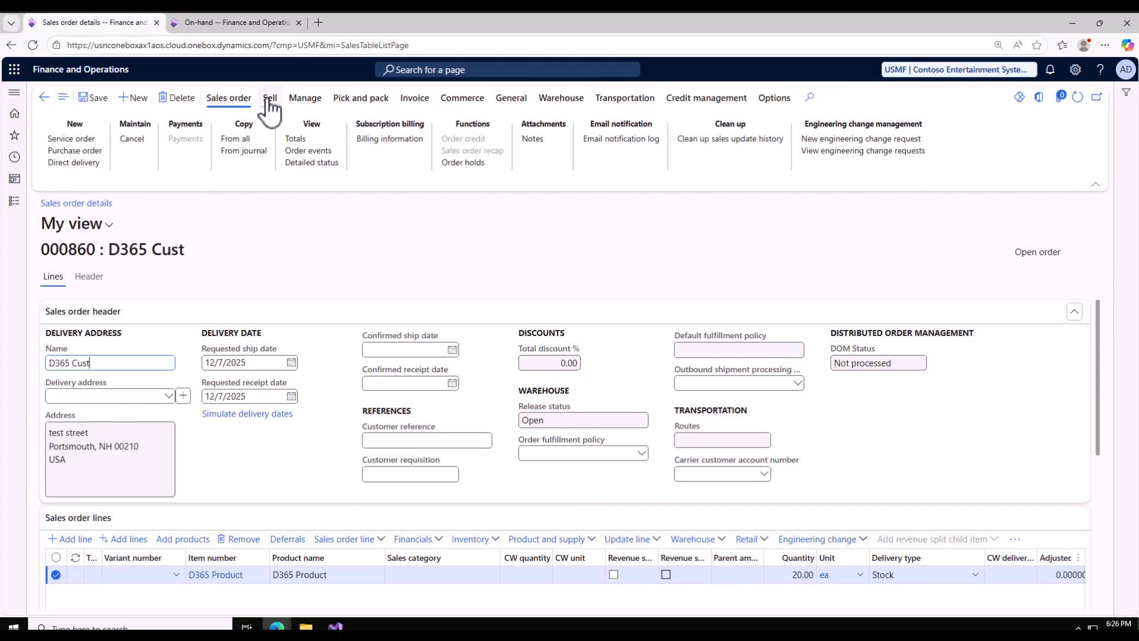
pyautogui.click(268, 100)
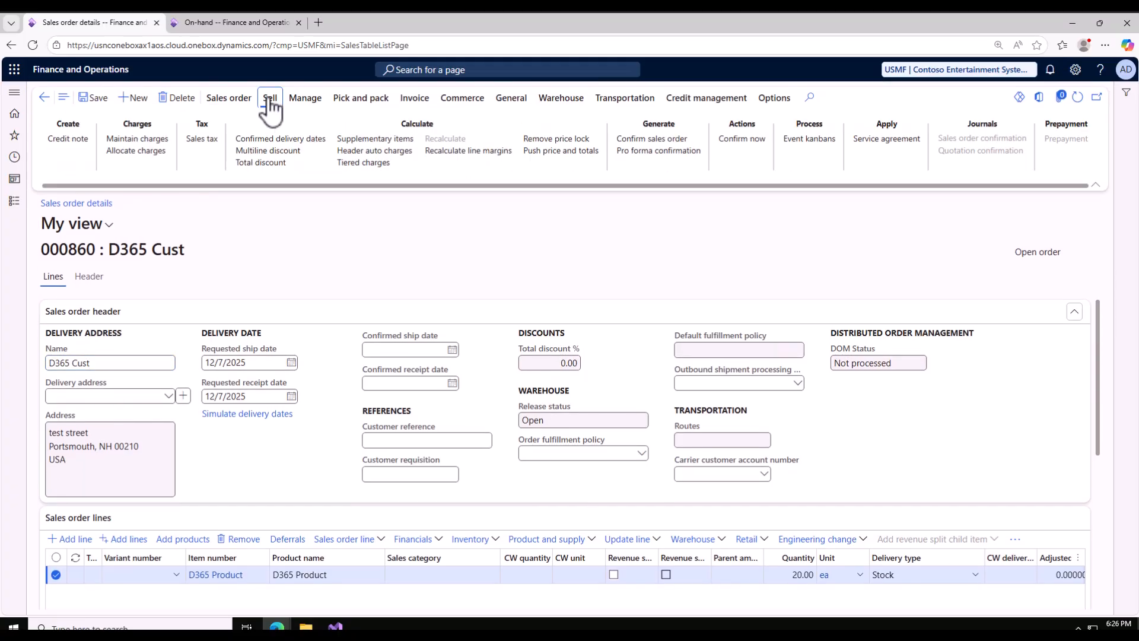
pyautogui.click(755, 142)
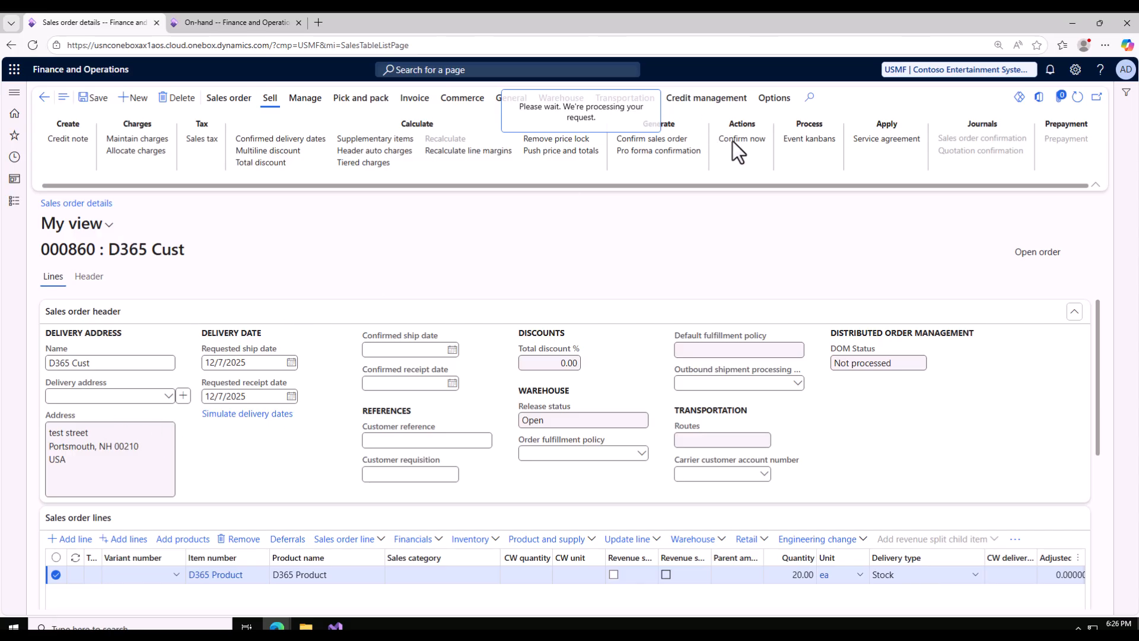
# - Refresh the product's on-hand list, review the stock in warehouse 18, and check the sales order's pick and pack options
pyautogui.click(211, 19)
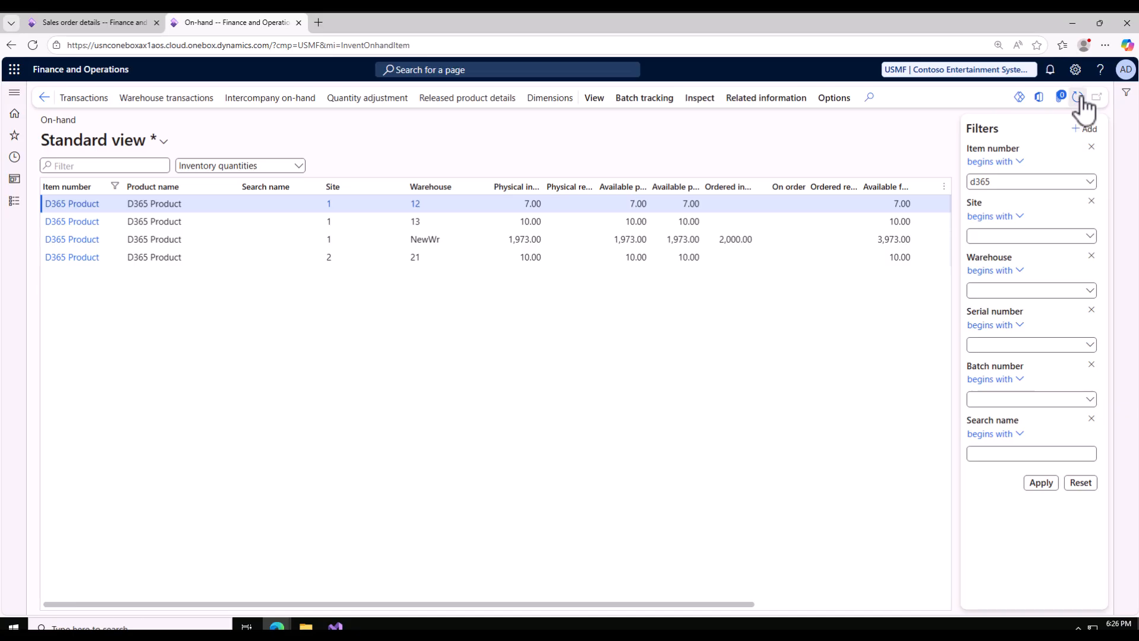
pyautogui.click(1077, 97)
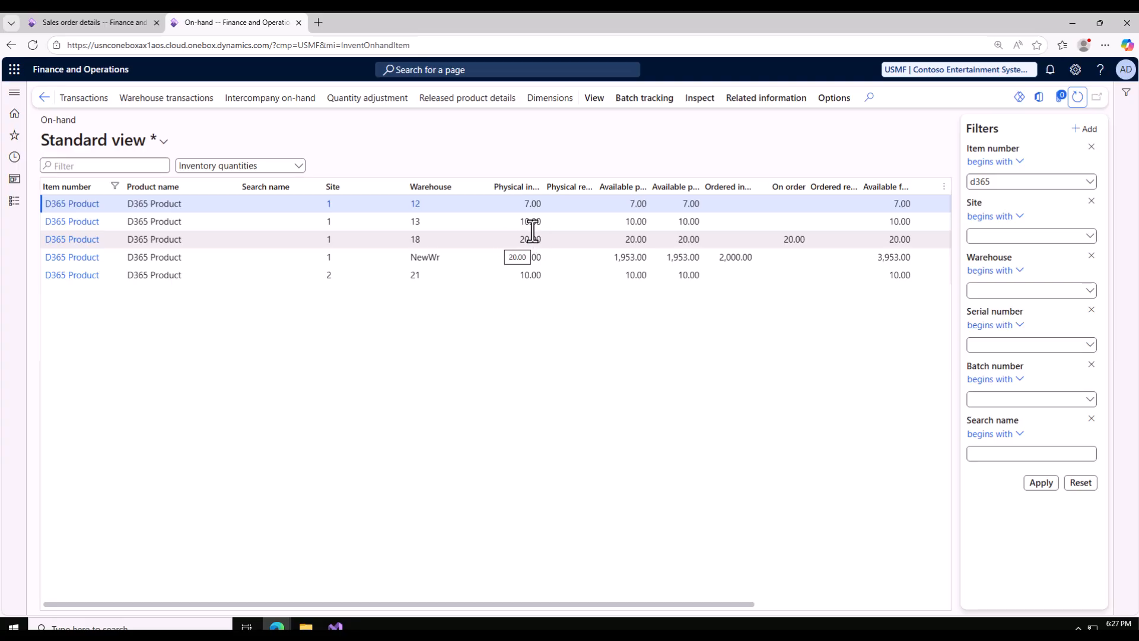
pyautogui.click(106, 23)
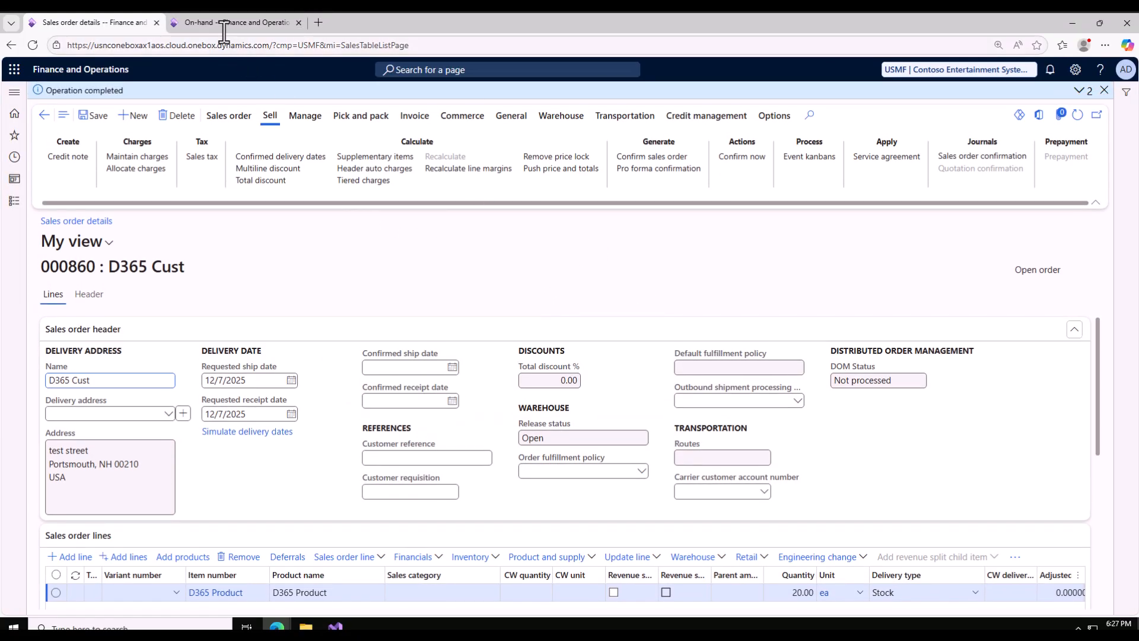
pyautogui.click(359, 116)
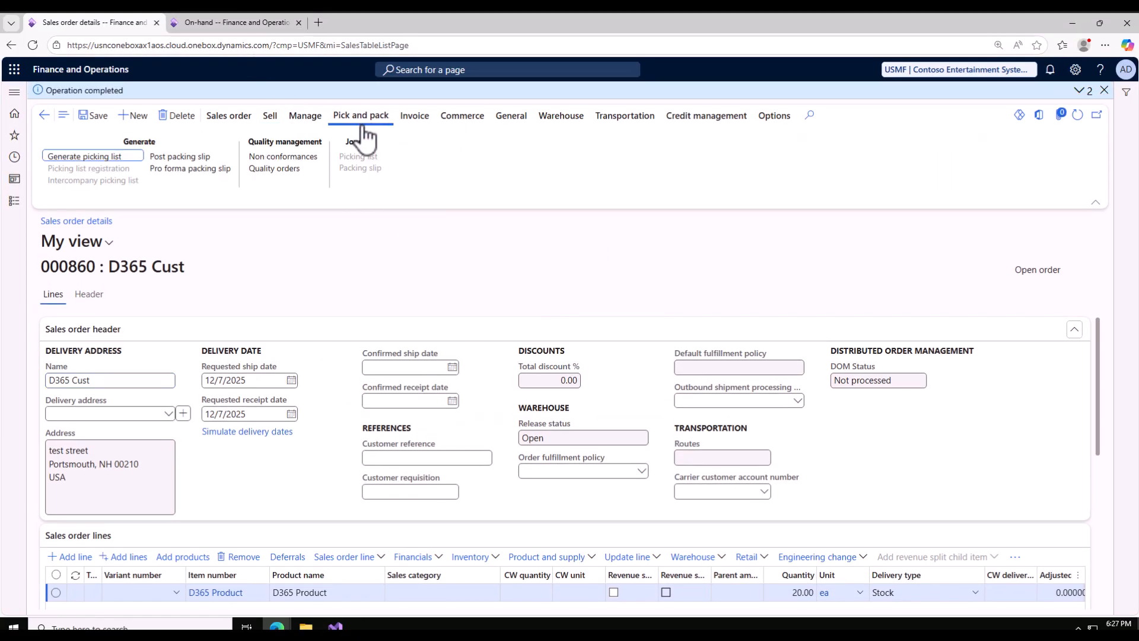
pyautogui.click(209, 24)
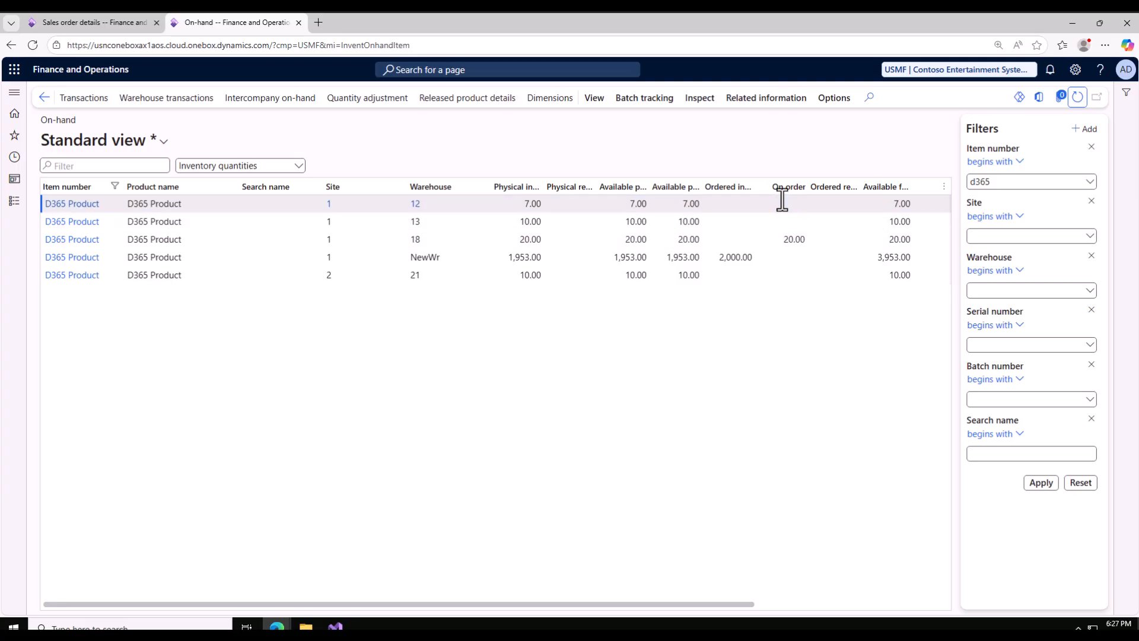
# - Hide the on-hand filters and widen the quantity columns to examine what is on order and available in warehouse 18
pyautogui.moveTo(807, 187); pyautogui.dragTo(818, 187)
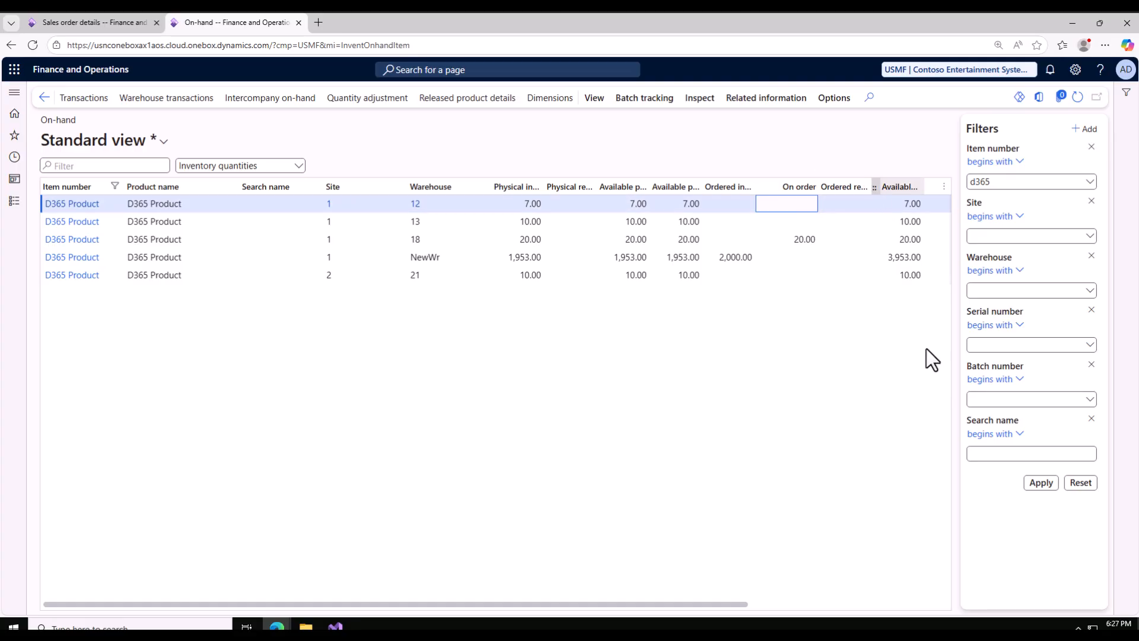
pyautogui.click(1127, 93)
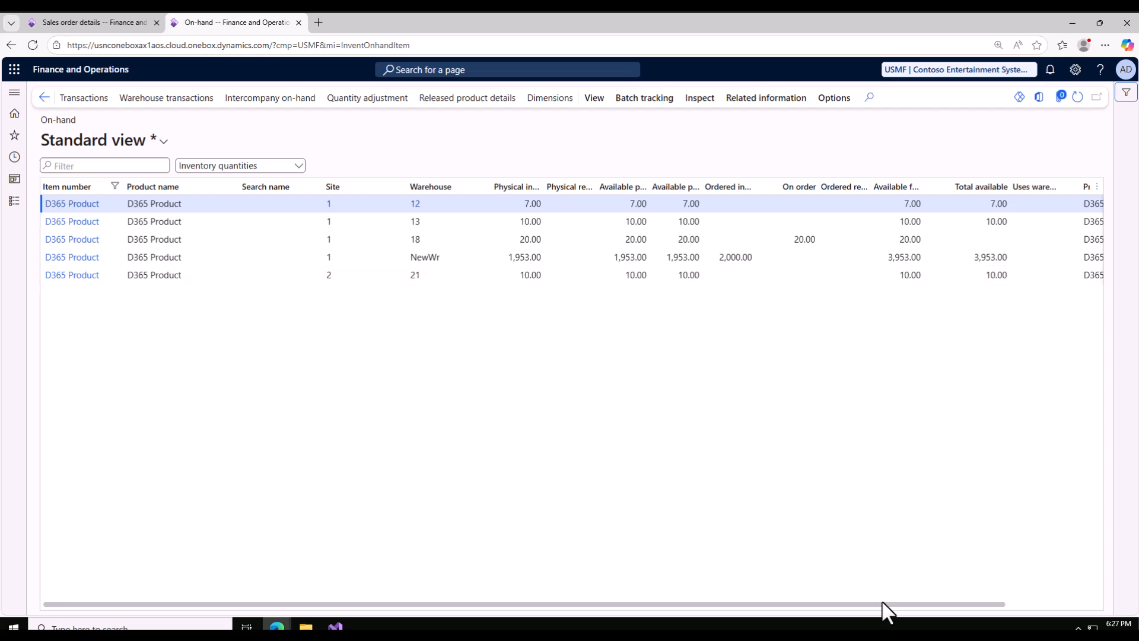
pyautogui.moveTo(953, 606); pyautogui.dragTo(872, 605)
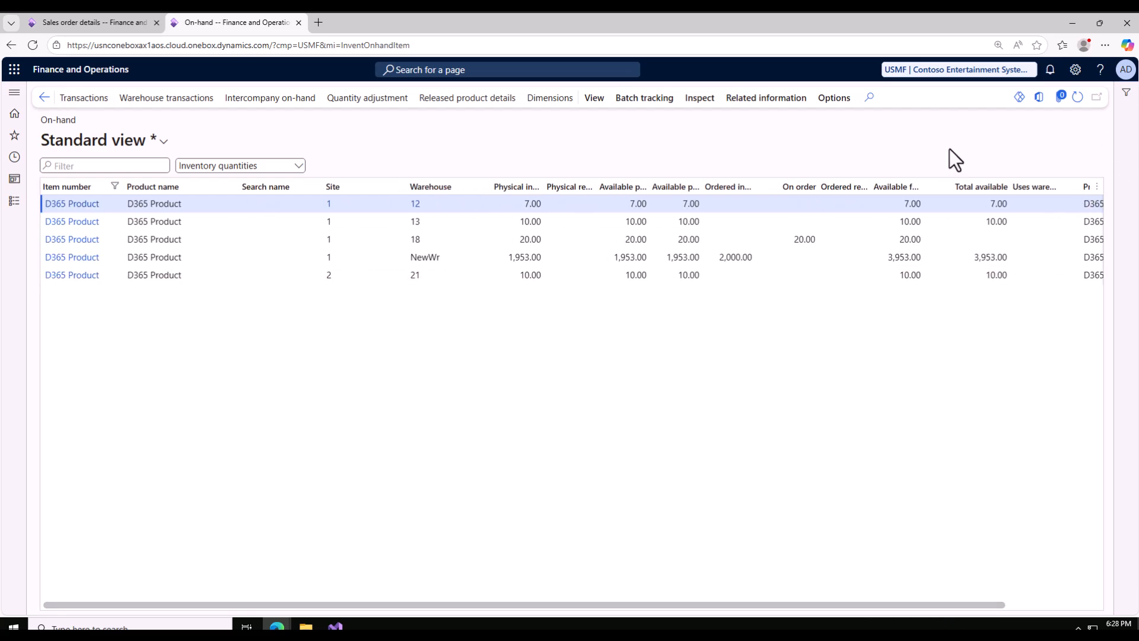
pyautogui.click(1077, 98)
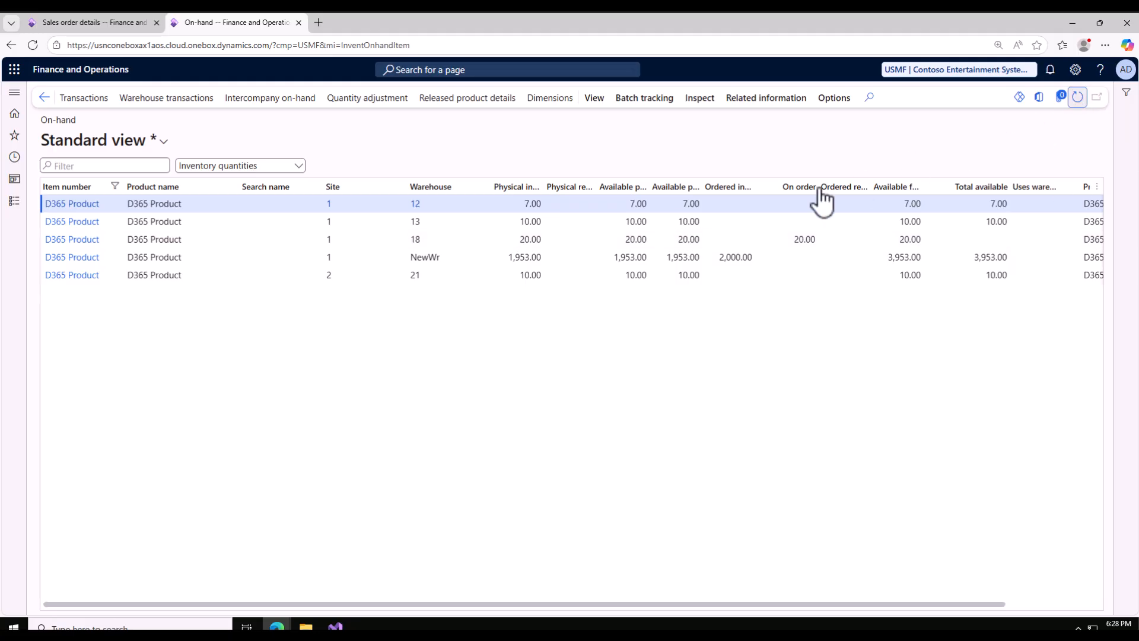
pyautogui.click(696, 240)
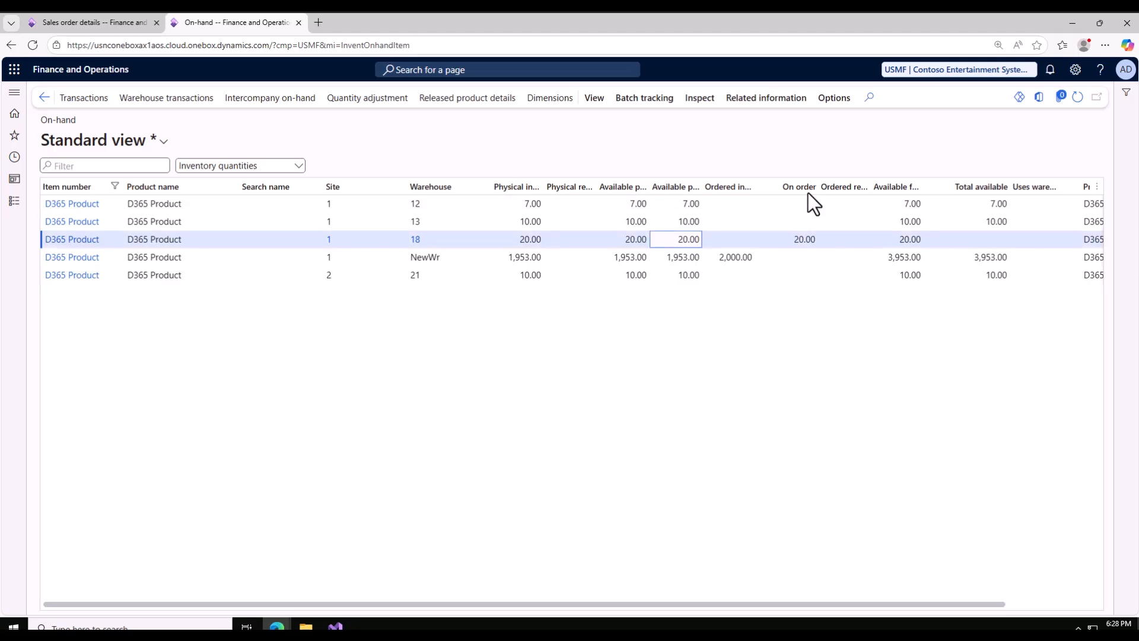
pyautogui.moveTo(822, 187); pyautogui.dragTo(953, 187)
pyautogui.click(932, 239)
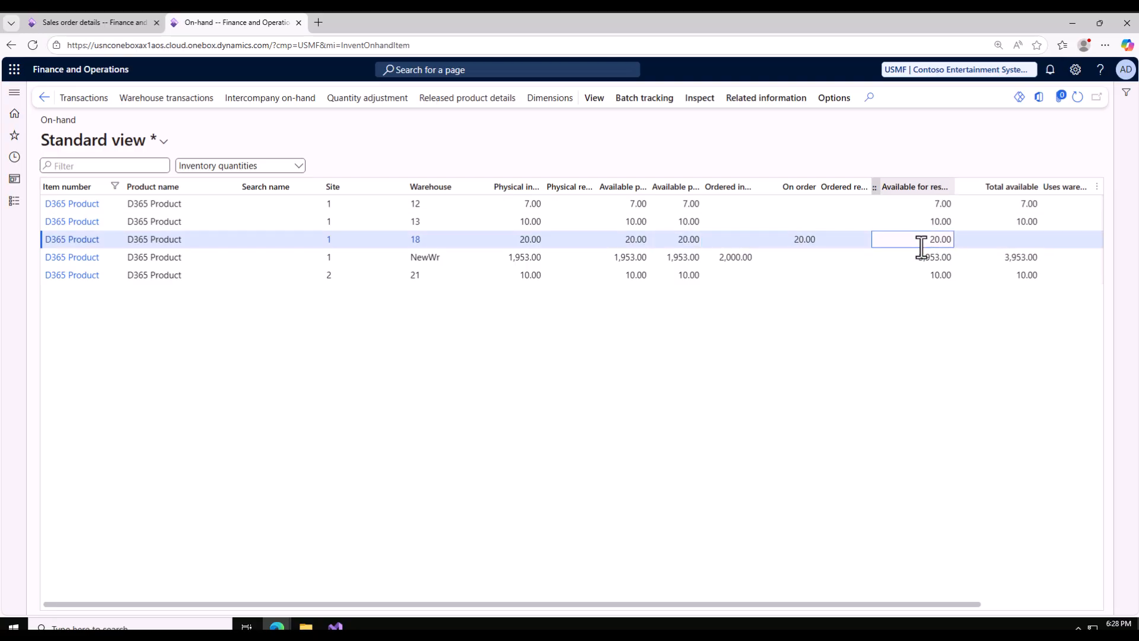
# - Return to the D365 Cust sales order and post its packing slip with the quantity parameter set to All, without printing
pyautogui.click(104, 19)
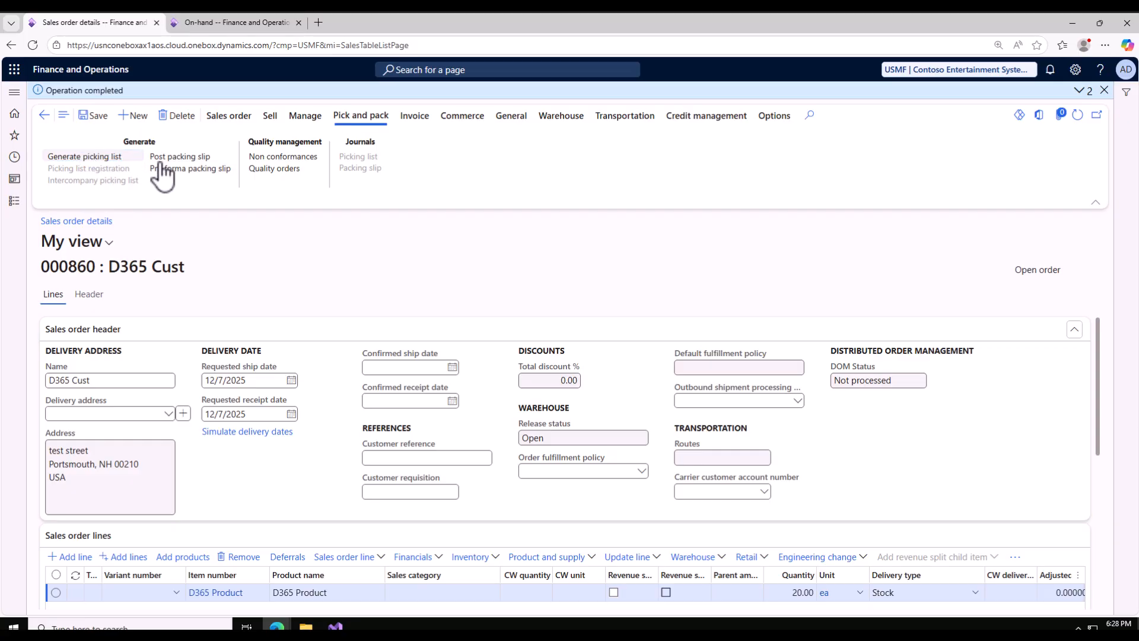
pyautogui.click(175, 158)
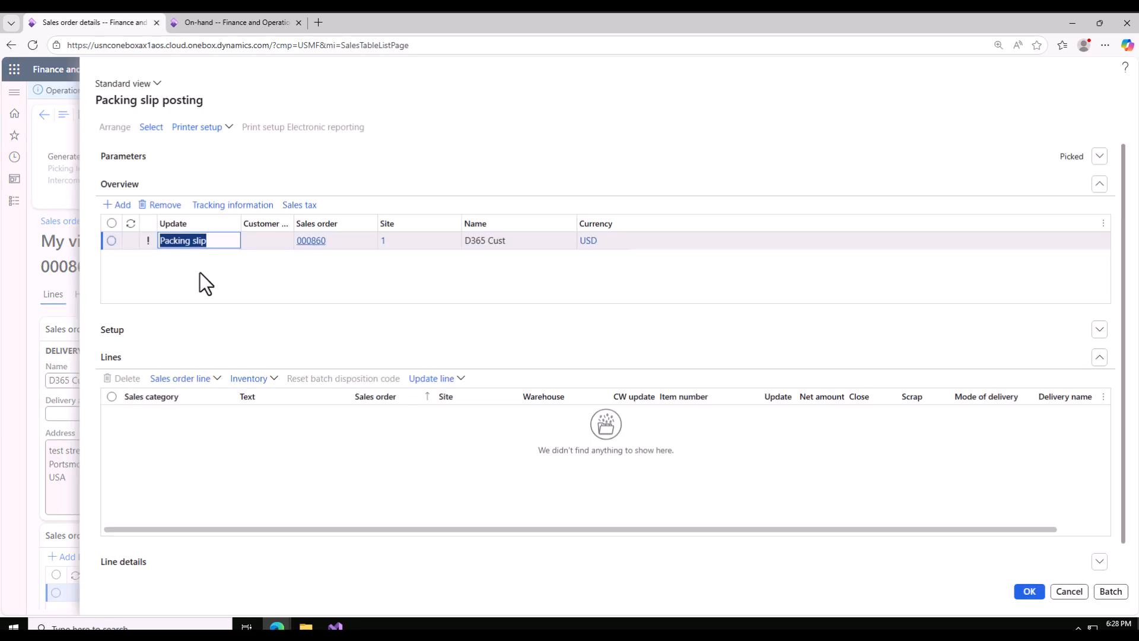
pyautogui.click(124, 160)
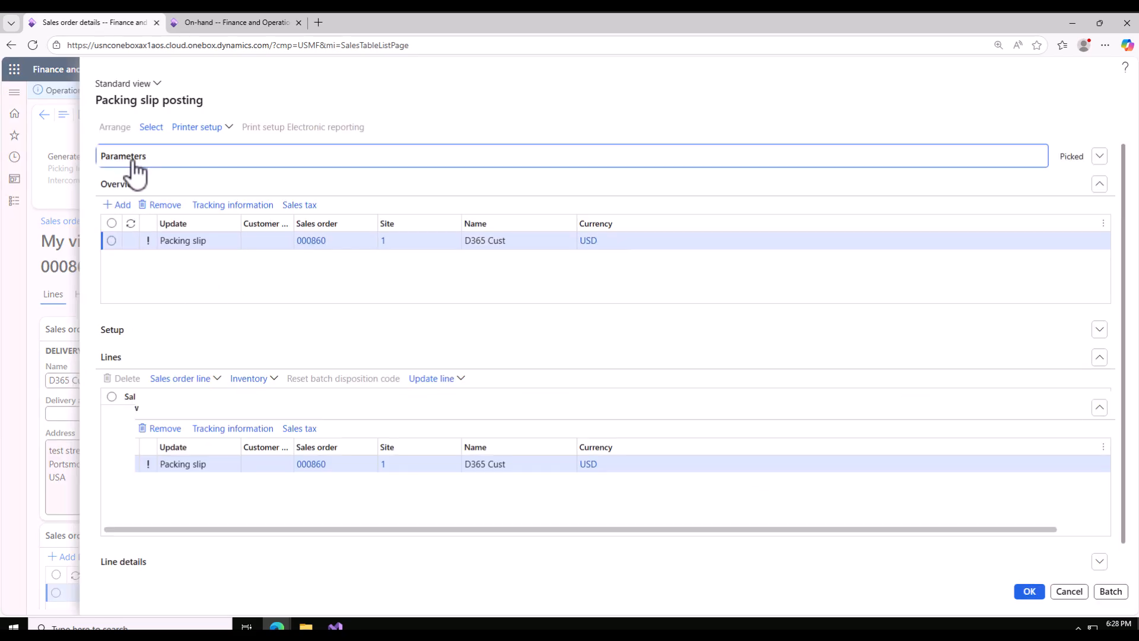
pyautogui.click(223, 206)
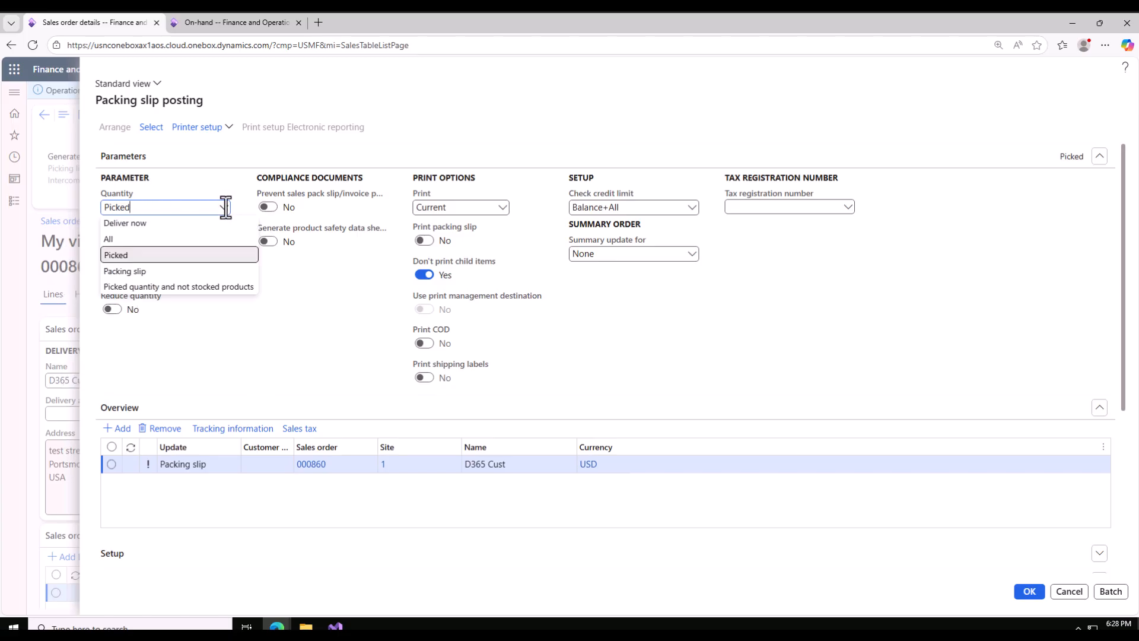
pyautogui.click(121, 239)
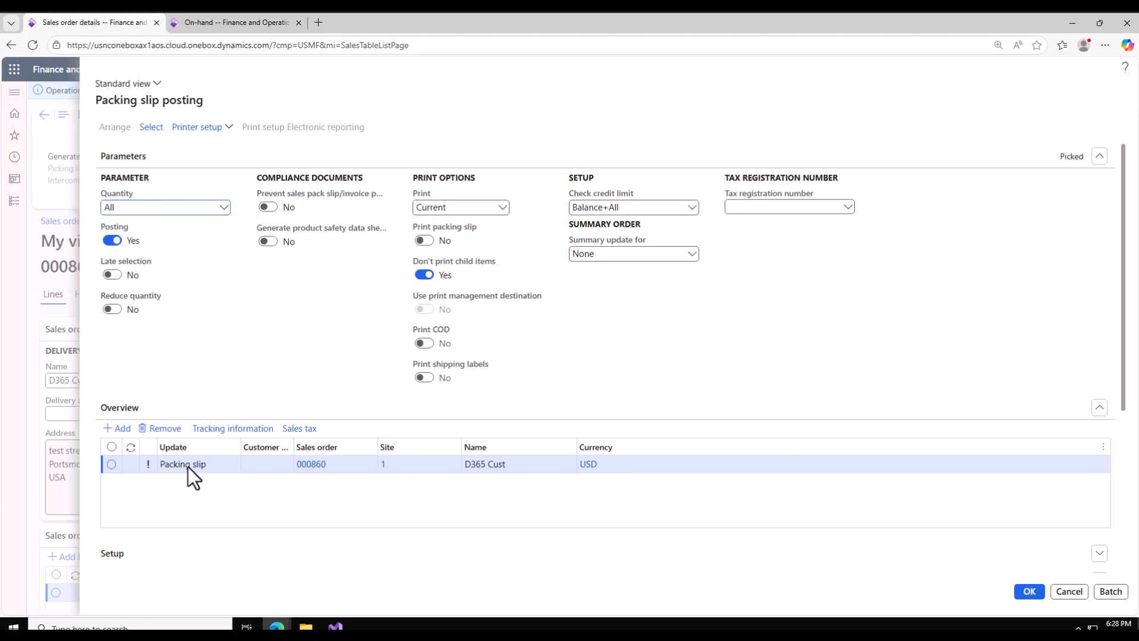
pyautogui.scroll(-4, 225, 394)
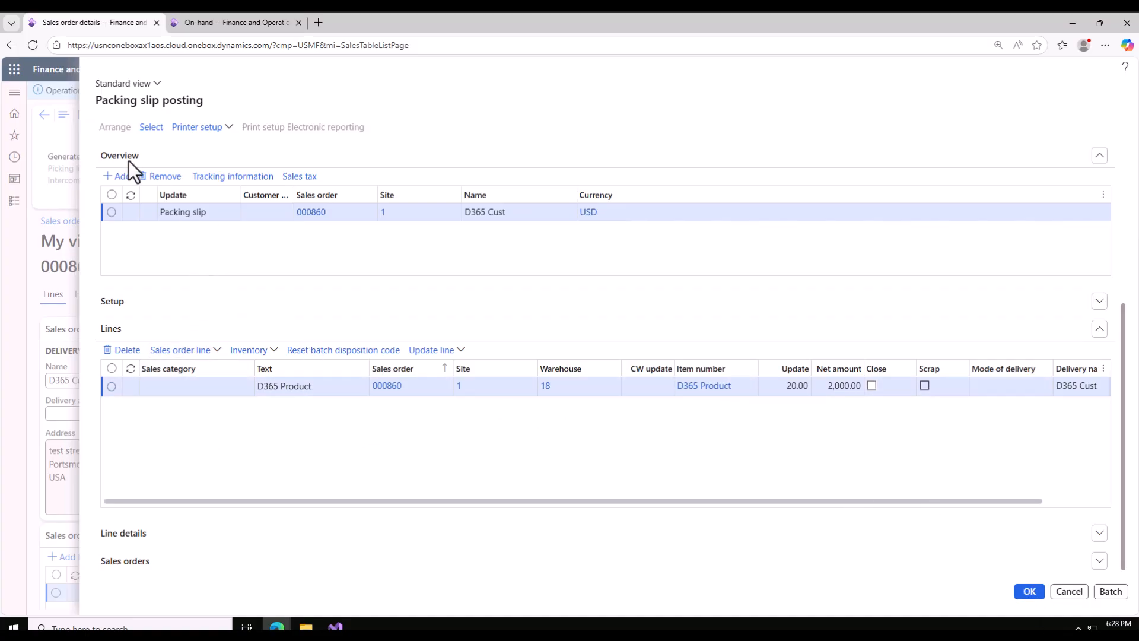
pyautogui.click(688, 321)
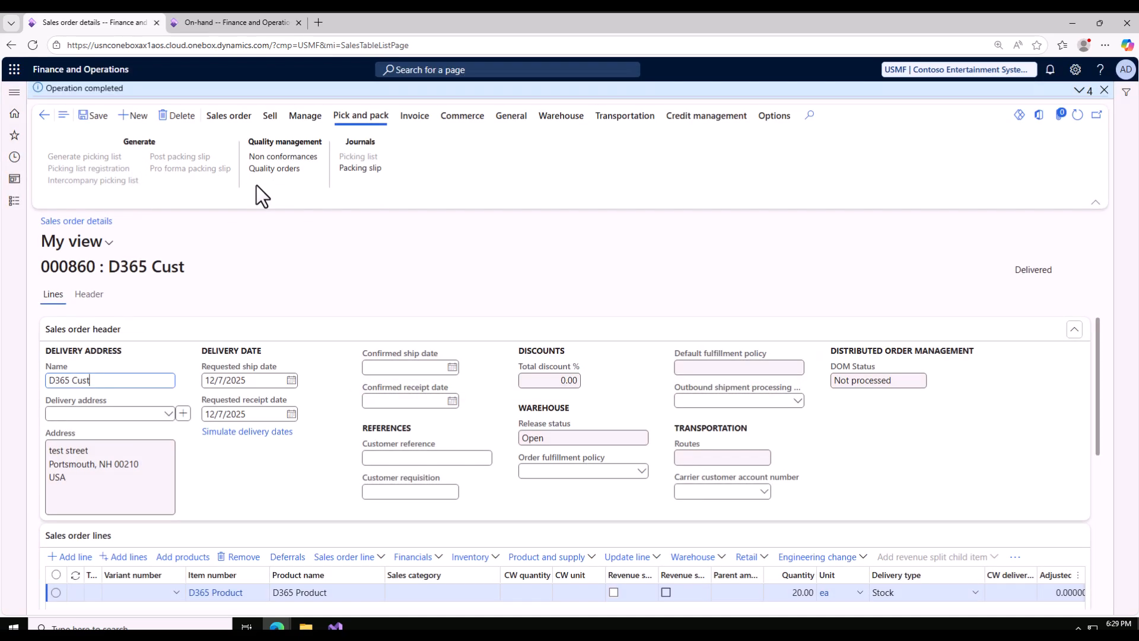
# - Post the sales order's invoice against the posted packing slip, accepting posting without printing
pyautogui.click(414, 117)
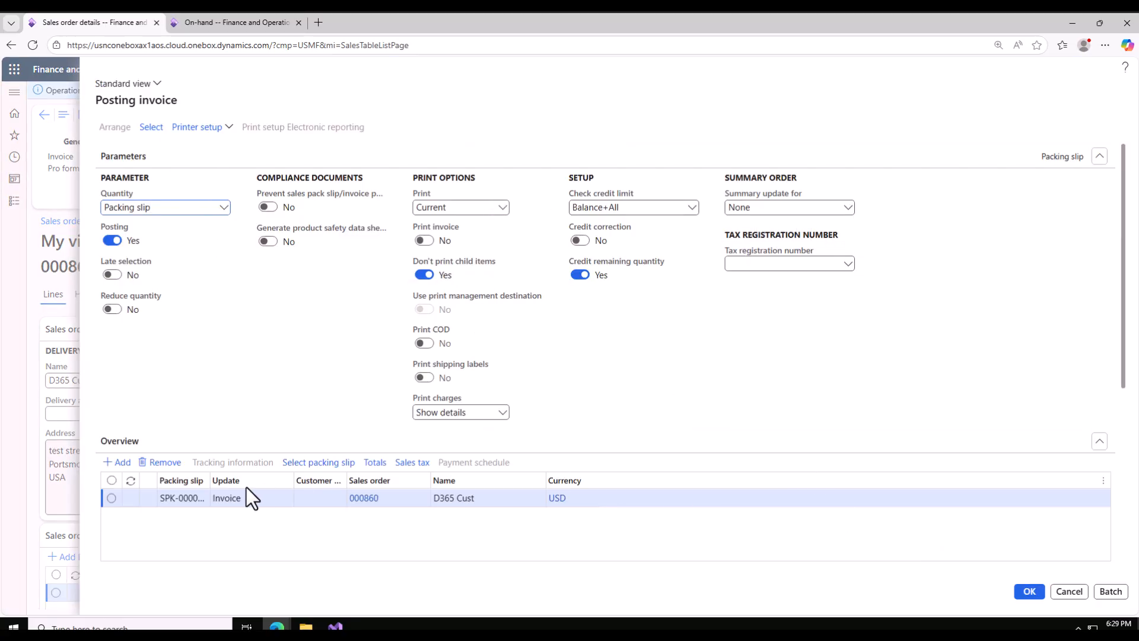
pyautogui.click(172, 498)
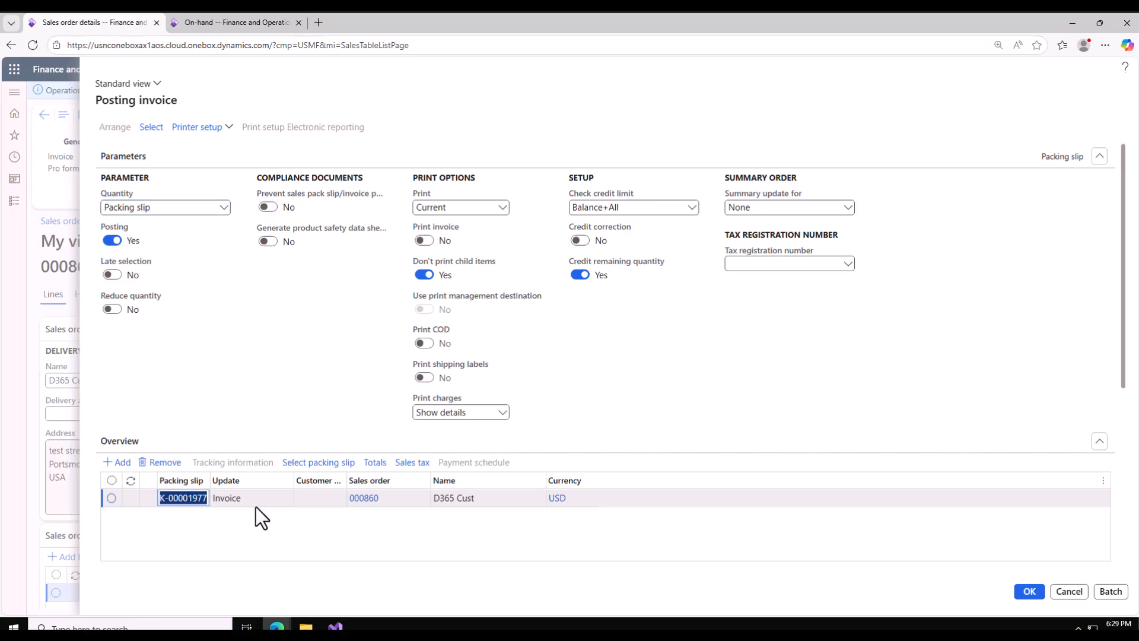
pyautogui.click(1033, 593)
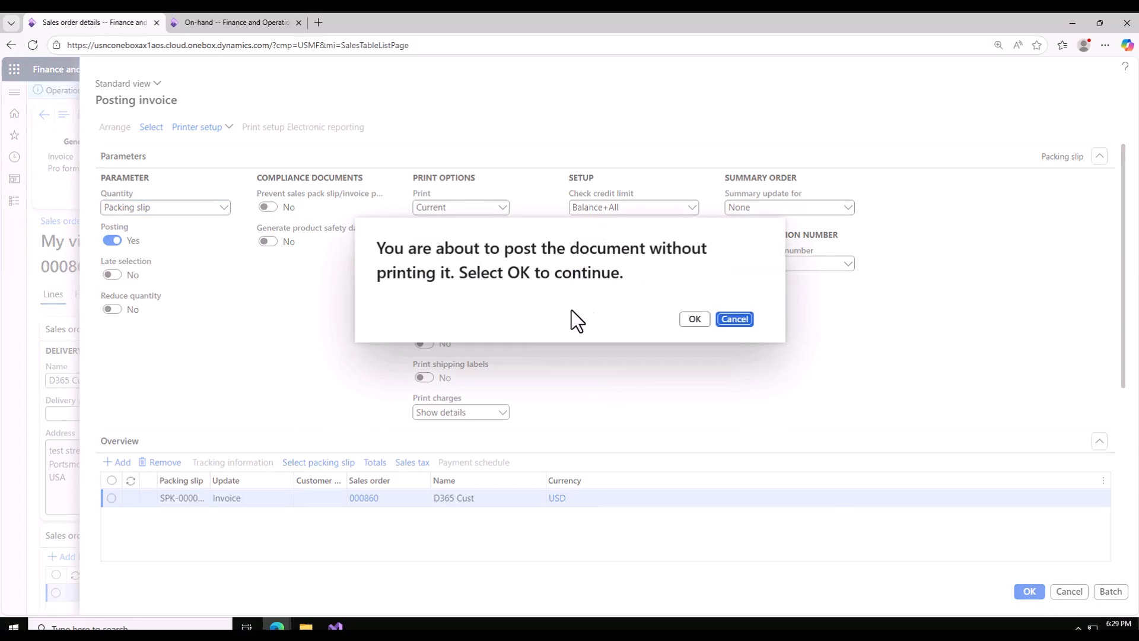
pyautogui.click(693, 320)
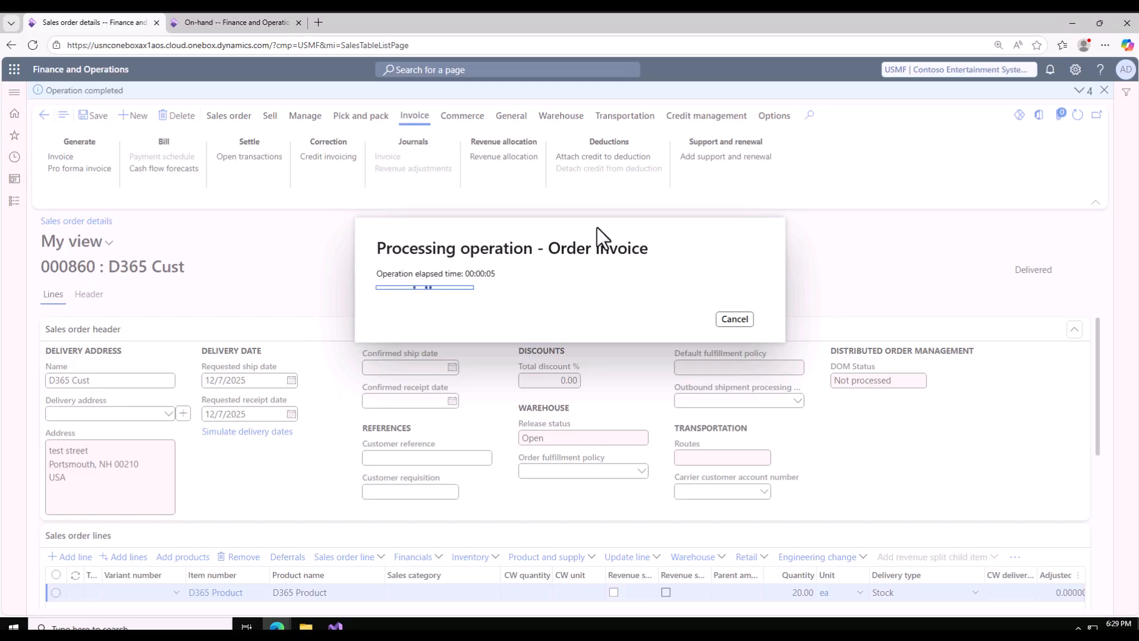
pyautogui.moveTo(403, 249); pyautogui.dragTo(621, 260)
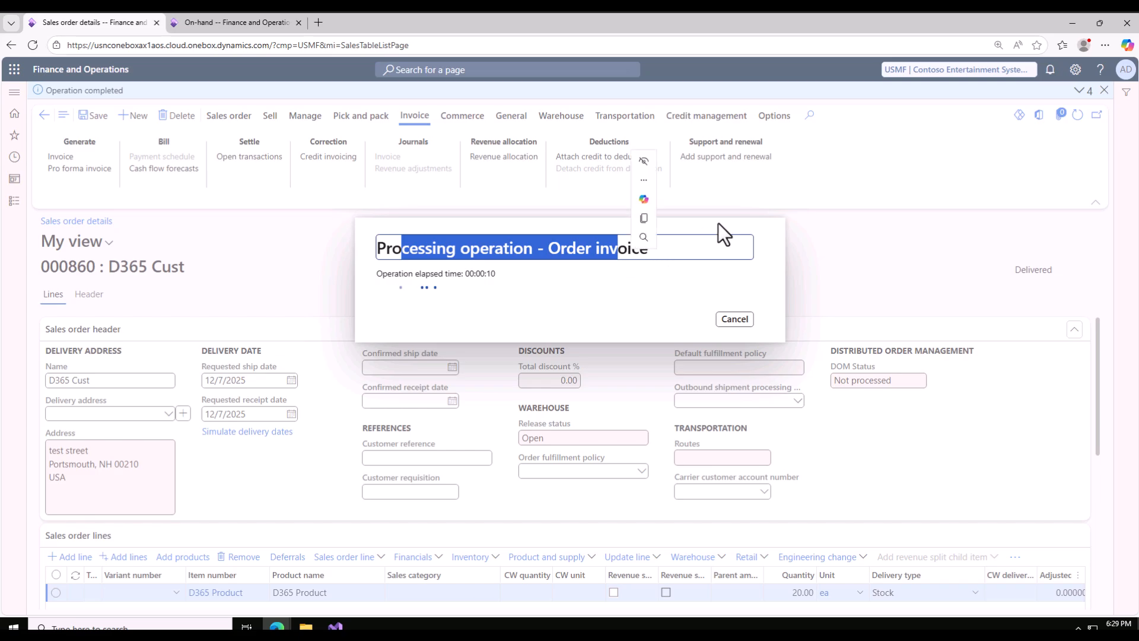